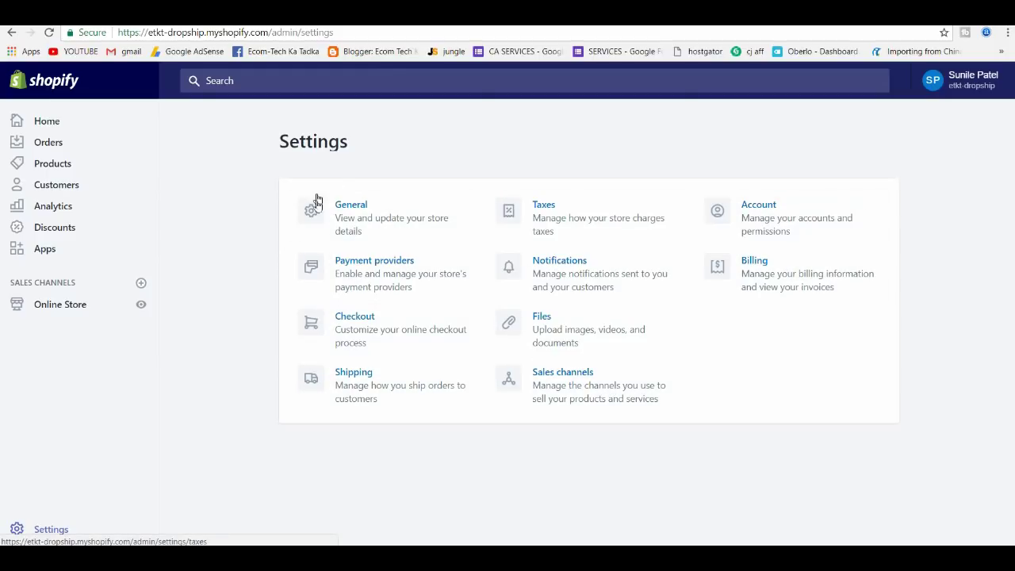
# Open the General store settings and change the store name to HomeEkart-Dropship
pyautogui.click(342, 220)
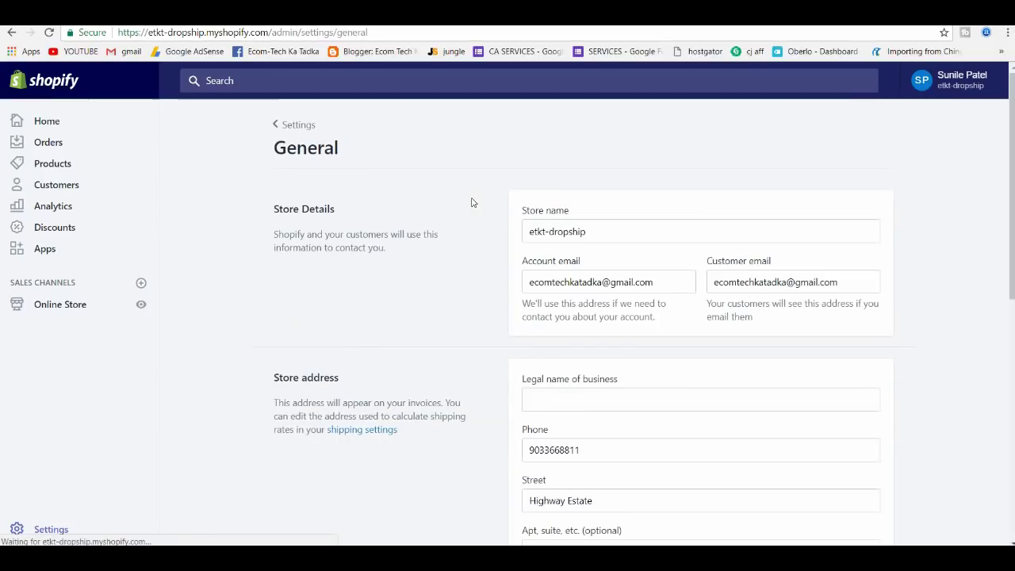
pyautogui.click(602, 230)
pyautogui.tripleClick(621, 229)
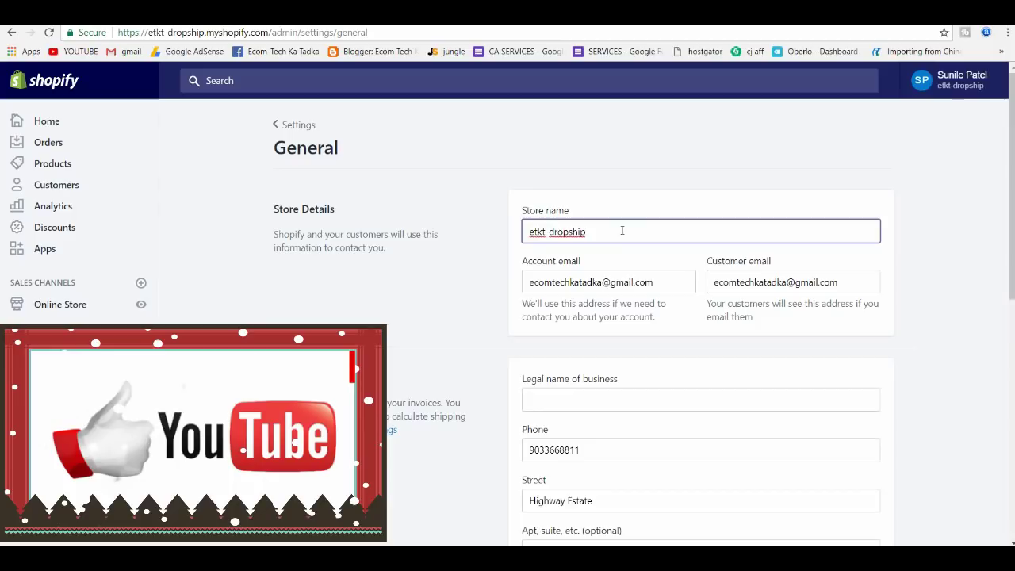
pyautogui.click(615, 230)
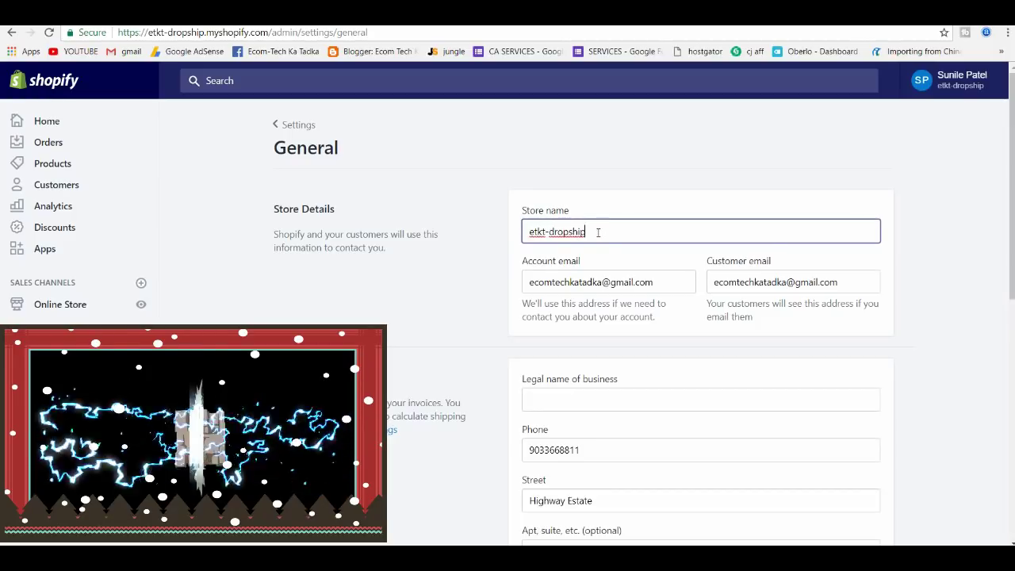
pyautogui.tripleClick(600, 229)
pyautogui.write('Home')
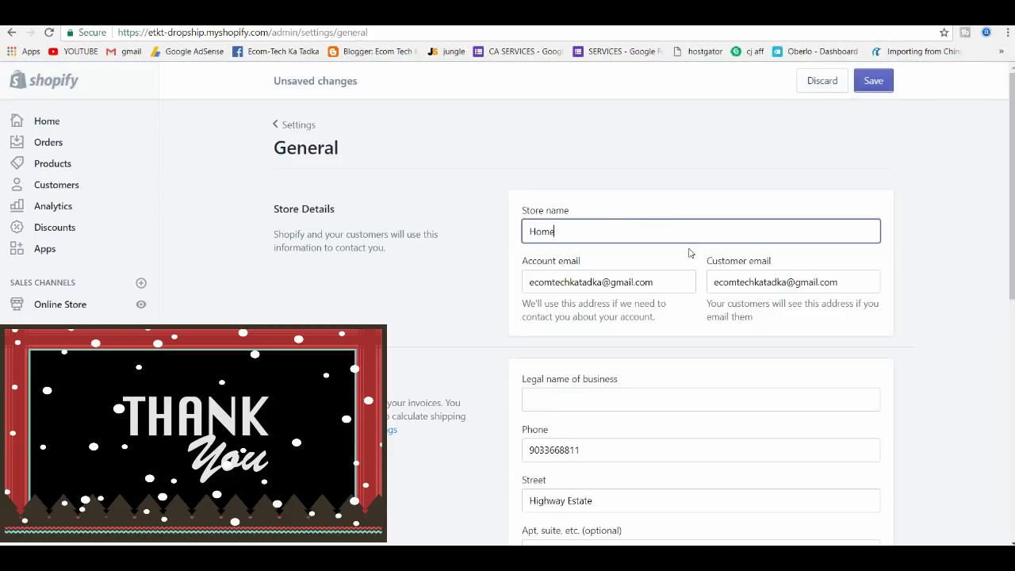
pyautogui.write('Ekart-Dropship')
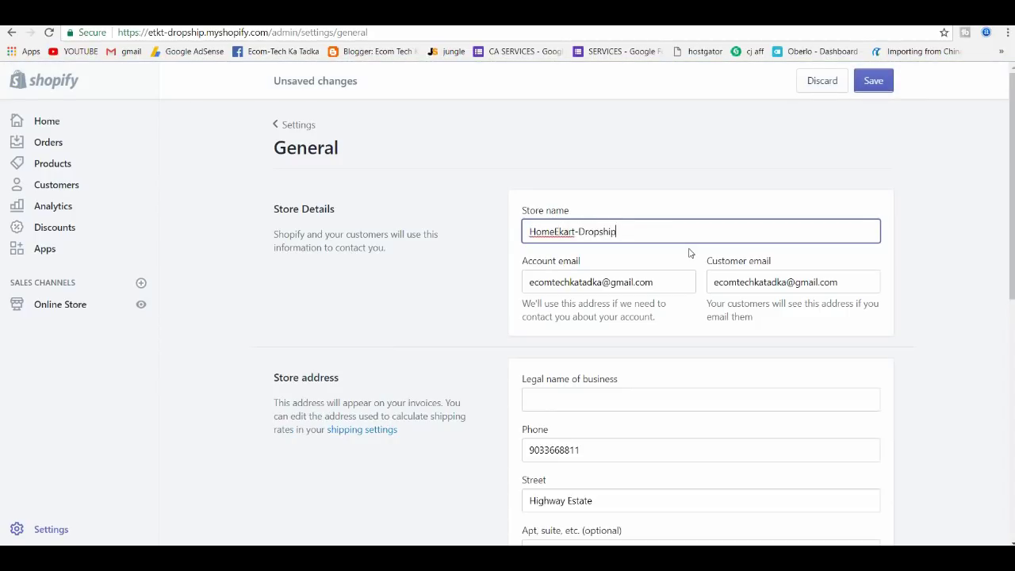
pyautogui.press('Tab')
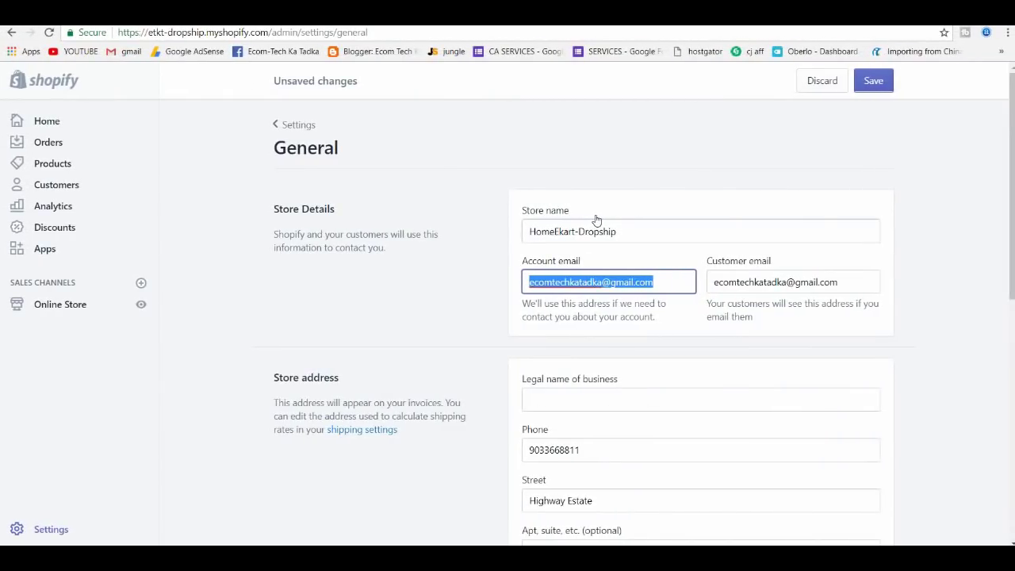
# Enter HomeEkart Retail as the legal name of business in the store address, leaving the account and customer emails as they are
pyautogui.click(678, 289)
pyautogui.scroll(-1, 679, 283)
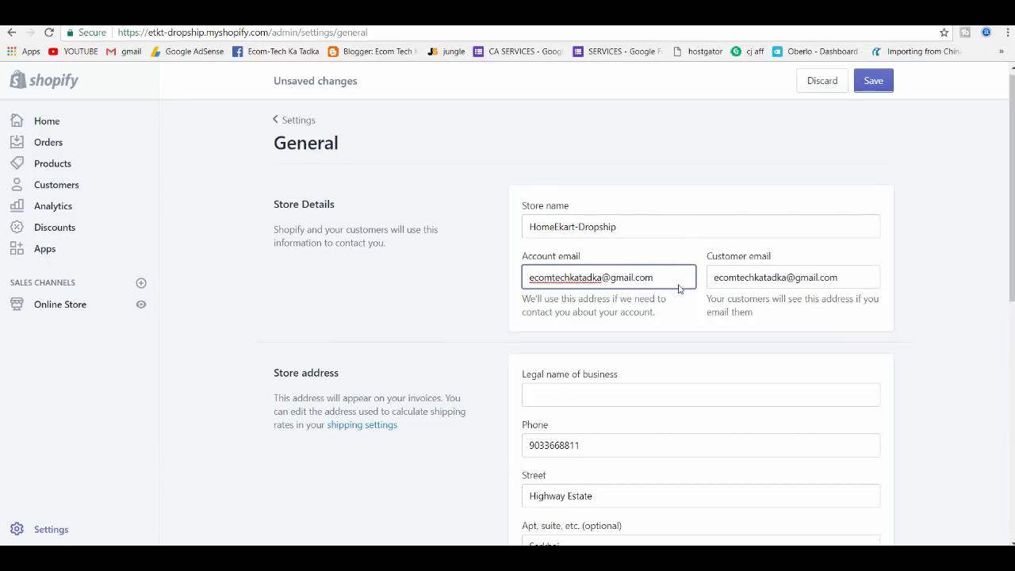
pyautogui.click(859, 216)
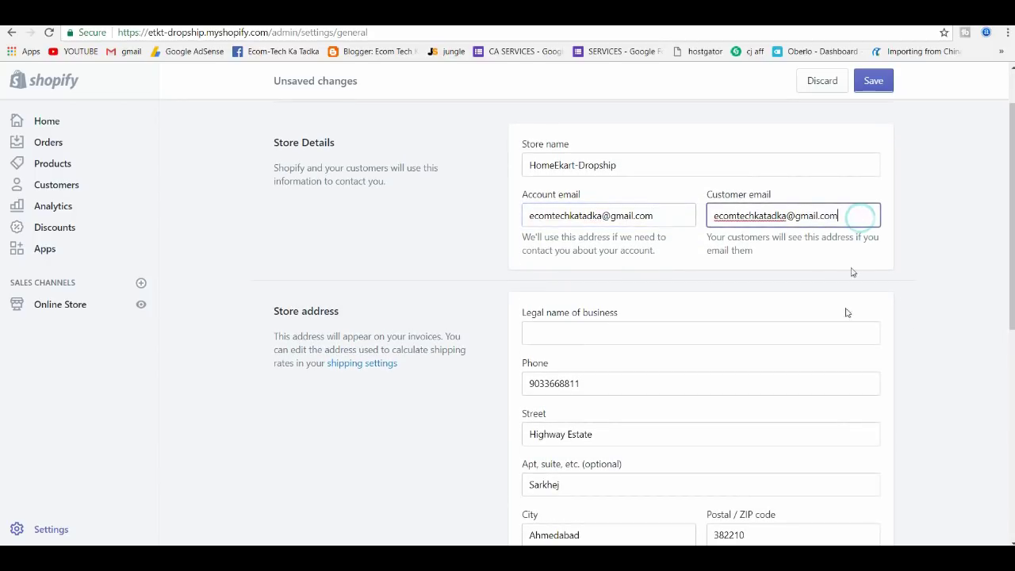
pyautogui.scroll(-2, 635, 266)
pyautogui.click(601, 200)
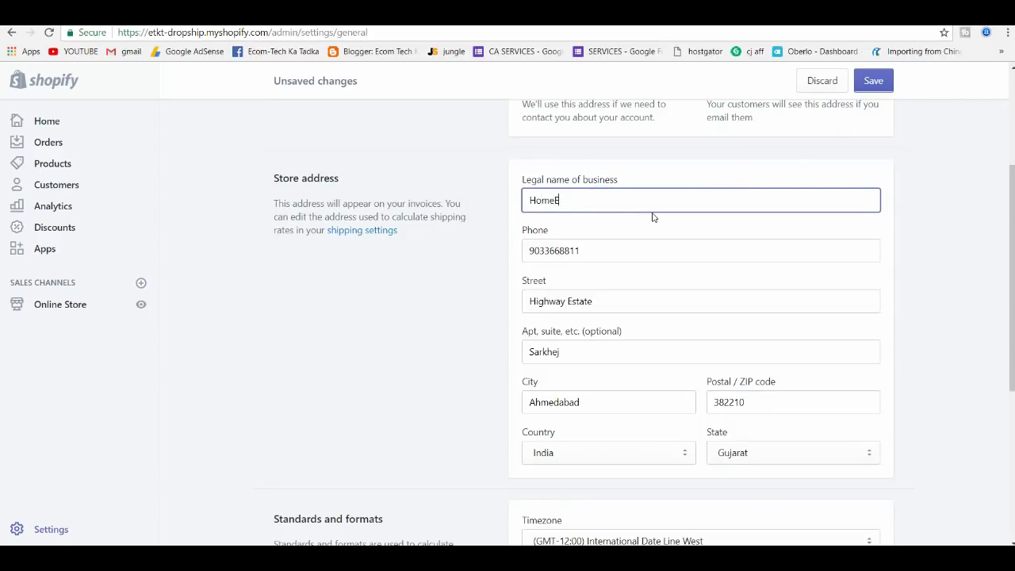
pyautogui.write('l')
pyautogui.press('Tab')
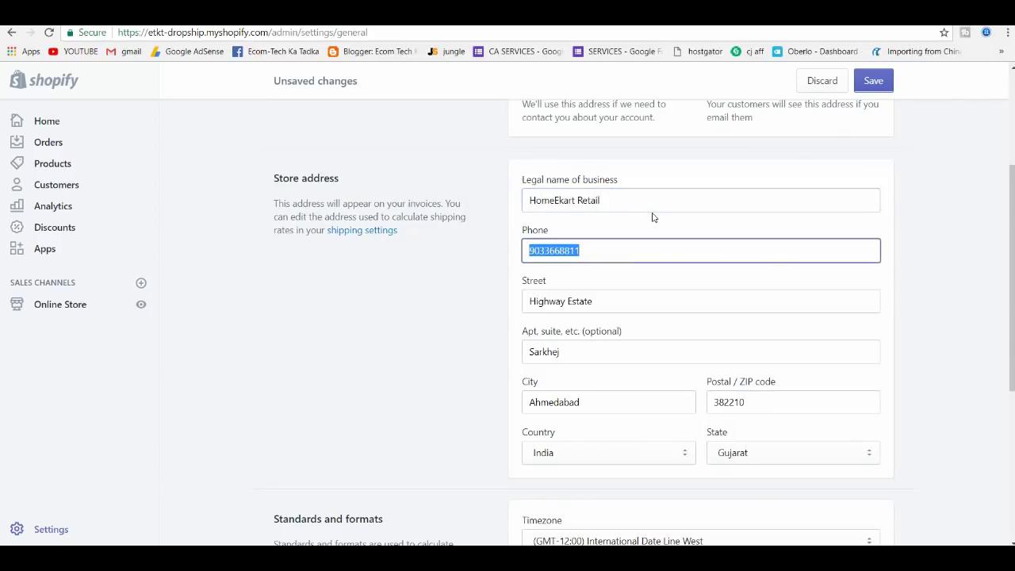
# Set the store's timezone to (GMT+05:30) New Delhi in the standards and formats section
pyautogui.scroll(-5, 647, 223)
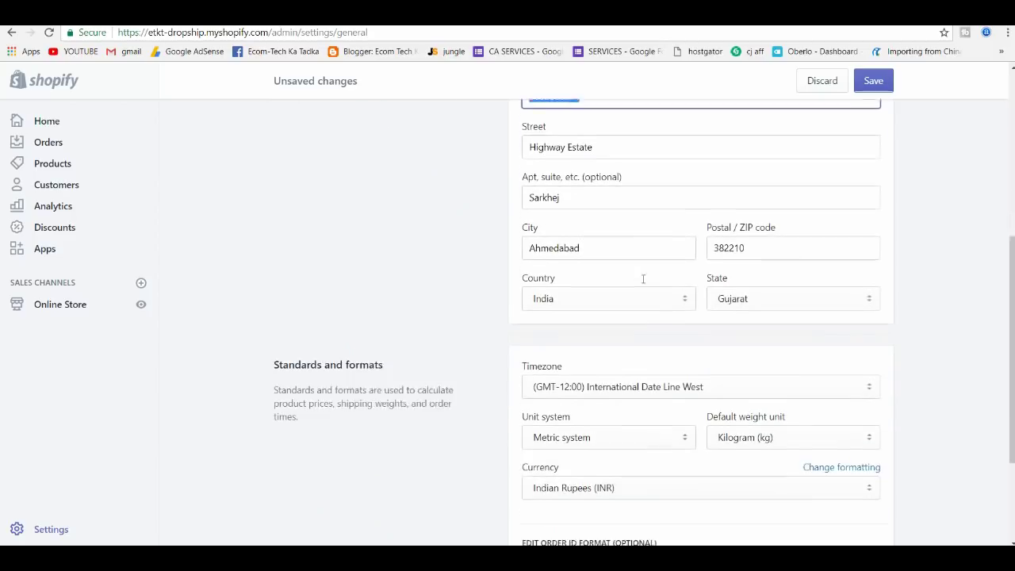
pyautogui.click(678, 225)
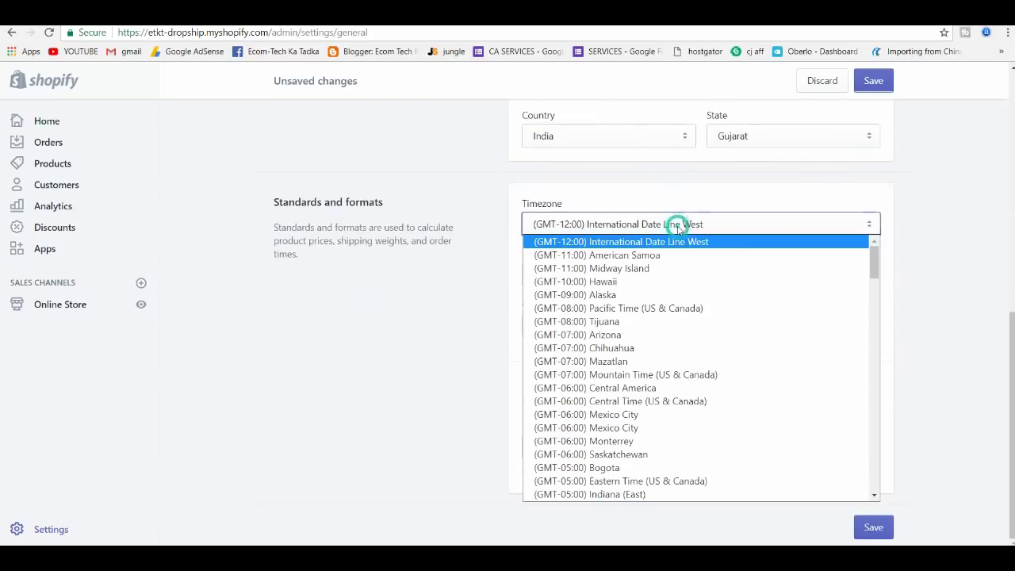
pyautogui.scroll(-12, 660, 384)
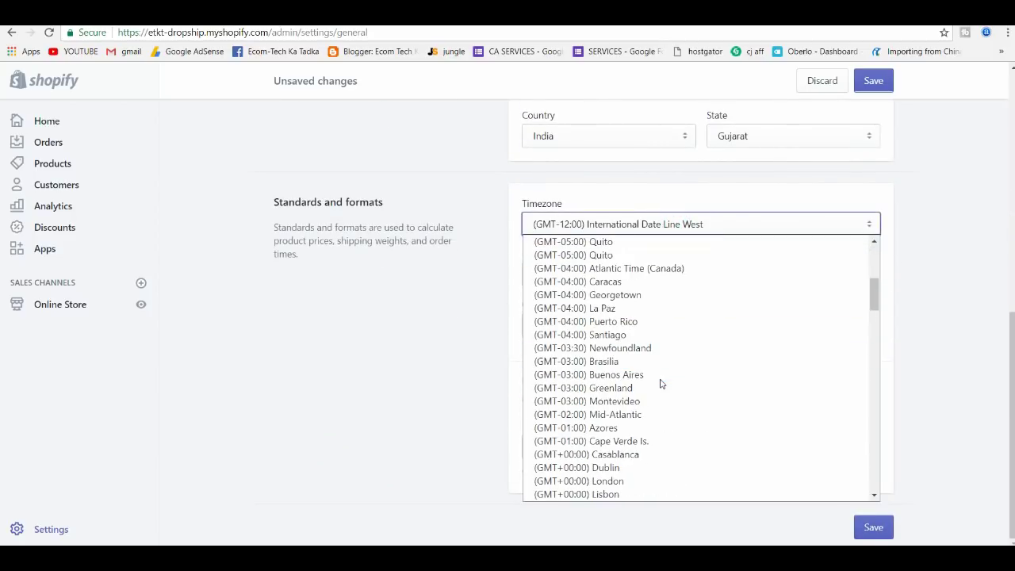
pyautogui.scroll(-3, 660, 384)
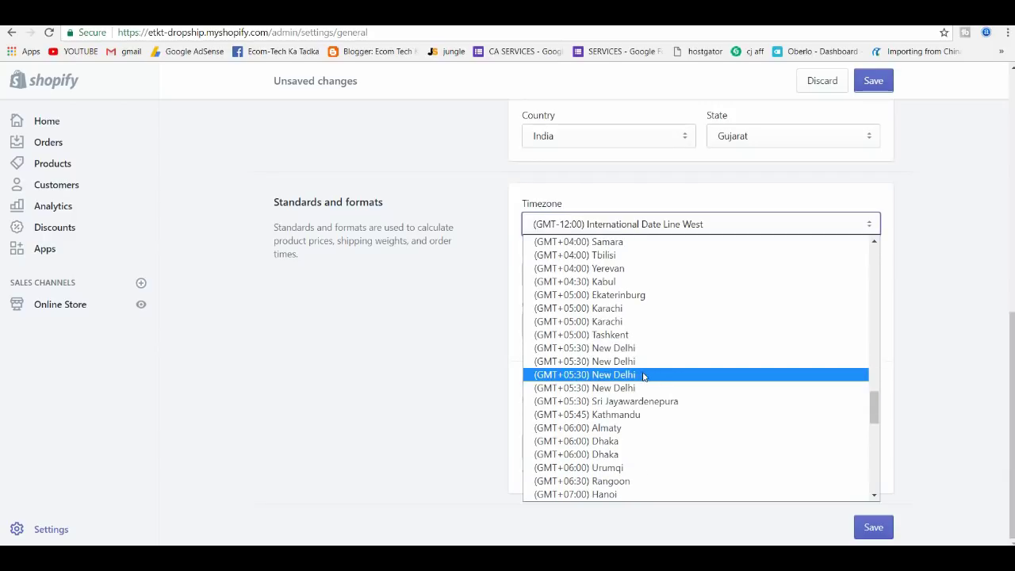
pyautogui.click(621, 349)
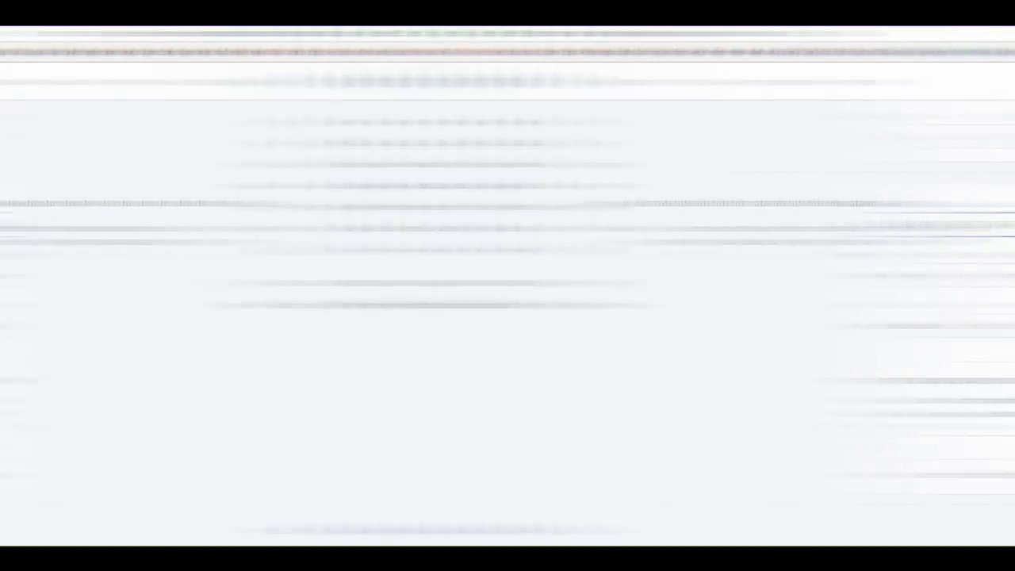
# Try the Imperial unit system, and return to the Metric system with Kilogram (kg) as the default weight unit
pyautogui.click(635, 275)
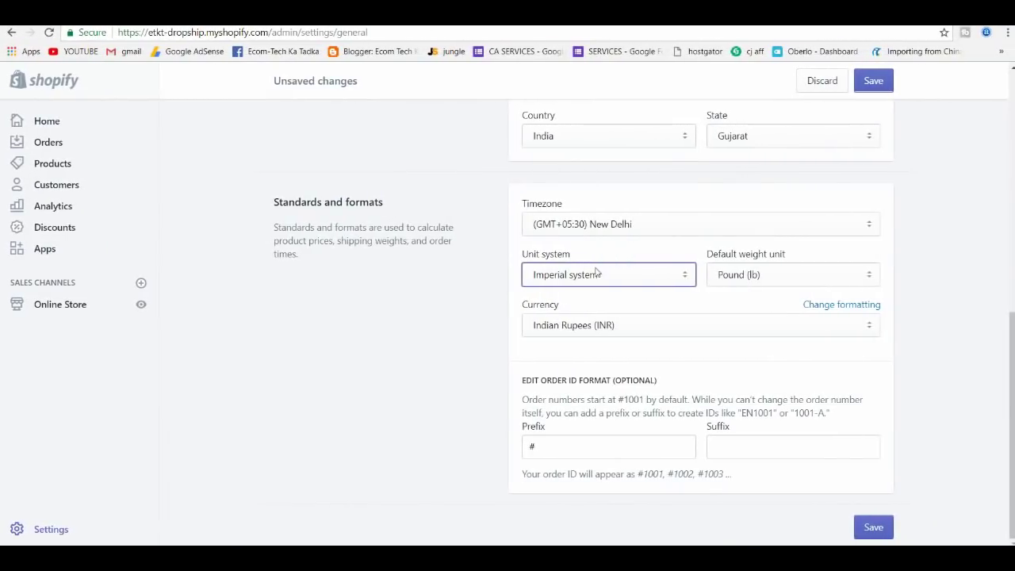
pyautogui.click(598, 277)
pyautogui.click(593, 307)
pyautogui.click(758, 278)
pyautogui.click(758, 275)
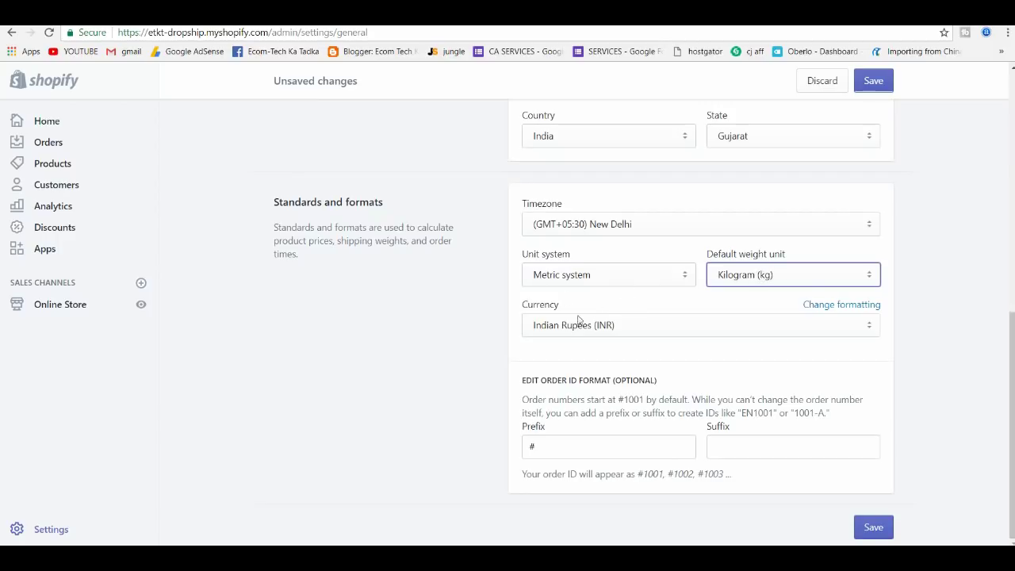
pyautogui.click(943, 356)
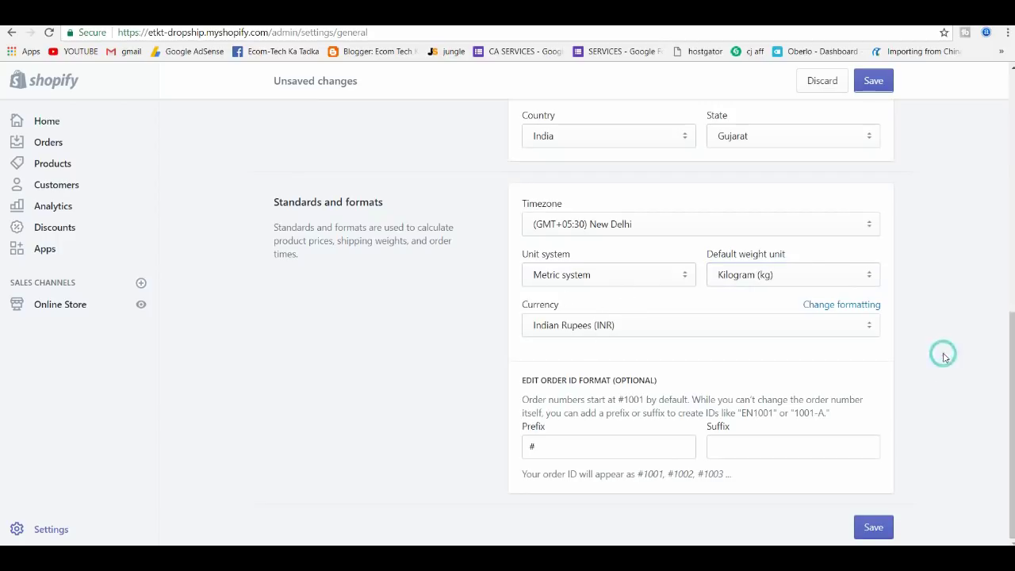
# Try #1000 as the order ID prefix, and restore the prefix to #
pyautogui.click(579, 453)
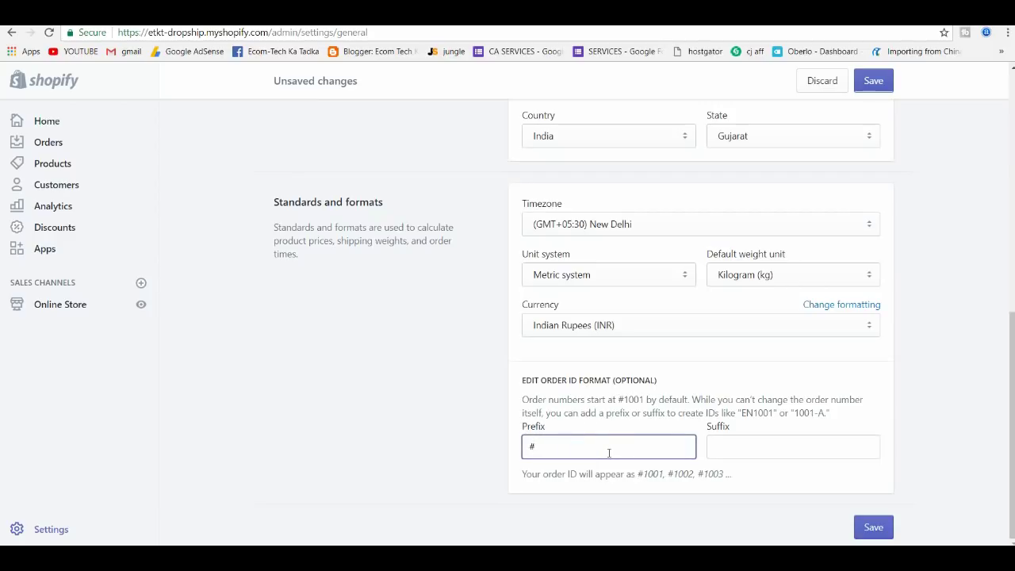
pyautogui.write('1000')
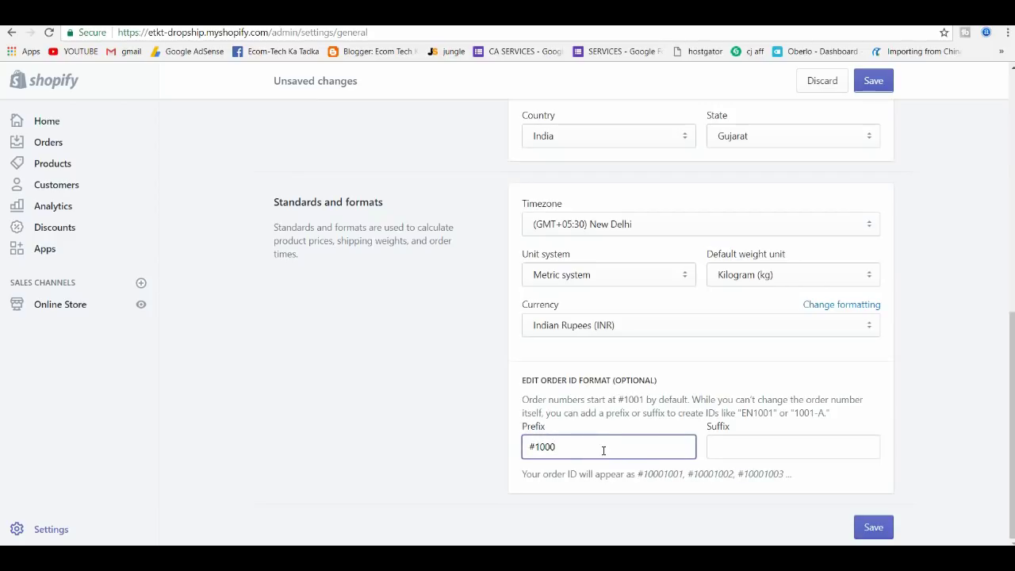
pyautogui.press('BackSpace')
pyautogui.press('BackSpace')
pyautogui.press('BackSpace')
pyautogui.press('BackSpace')
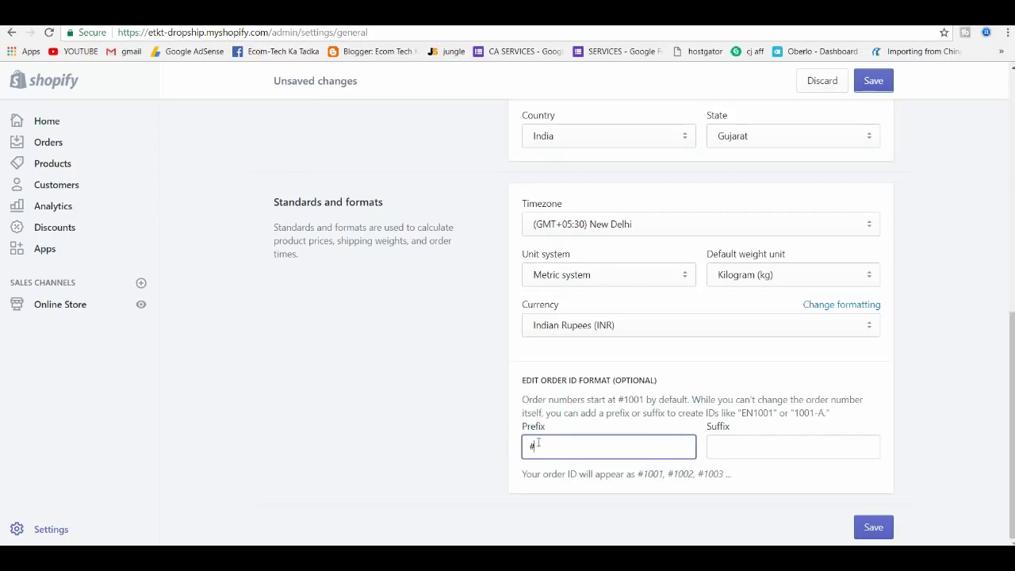
# Leave the order ID suffix empty and save the general settings
pyautogui.click(743, 445)
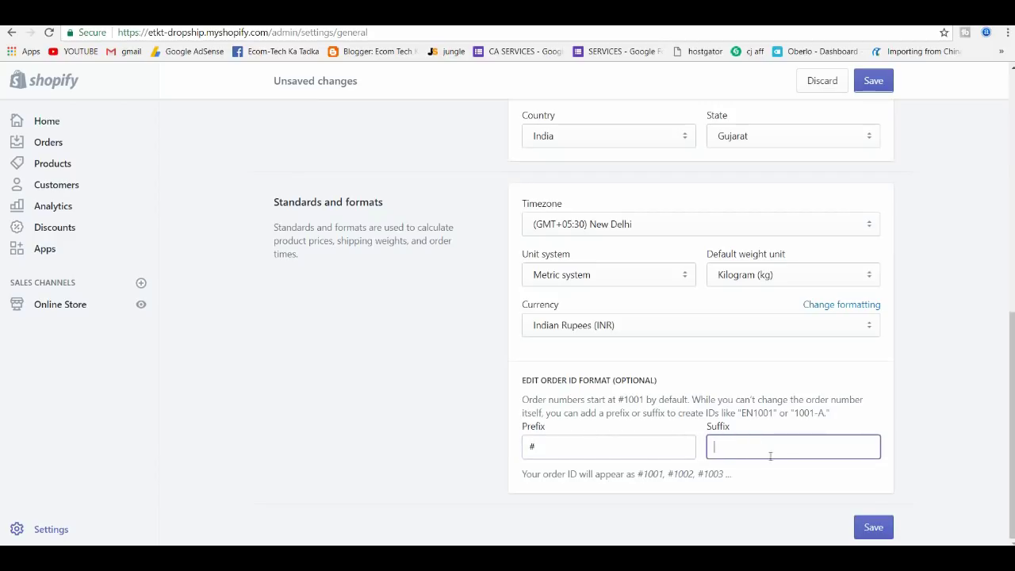
pyautogui.scroll(1, 748, 340)
pyautogui.scroll(-1, 840, 444)
pyautogui.click(874, 525)
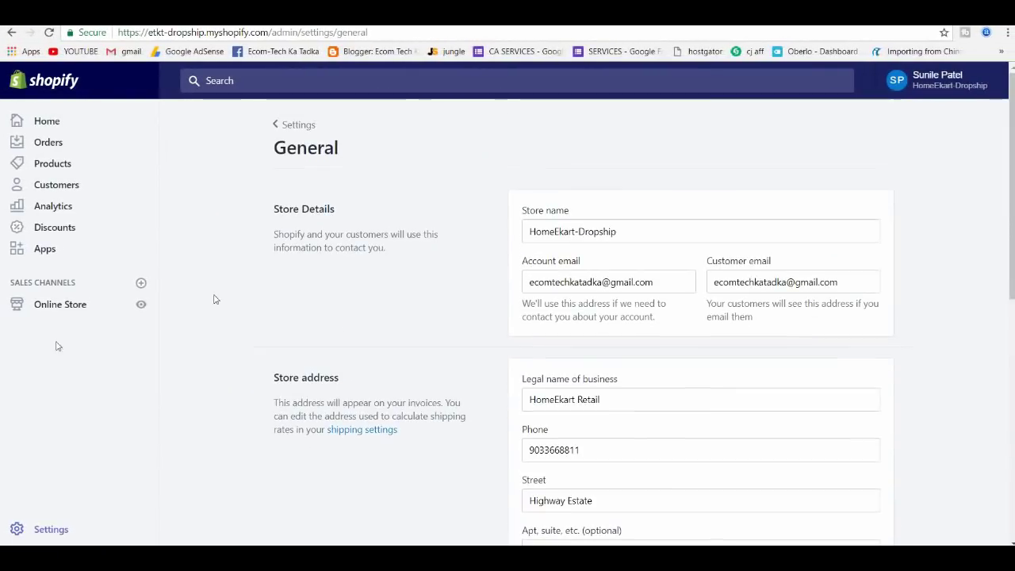
# Open the tax settings and review India's country tax and the regional tax rates
pyautogui.click(57, 529)
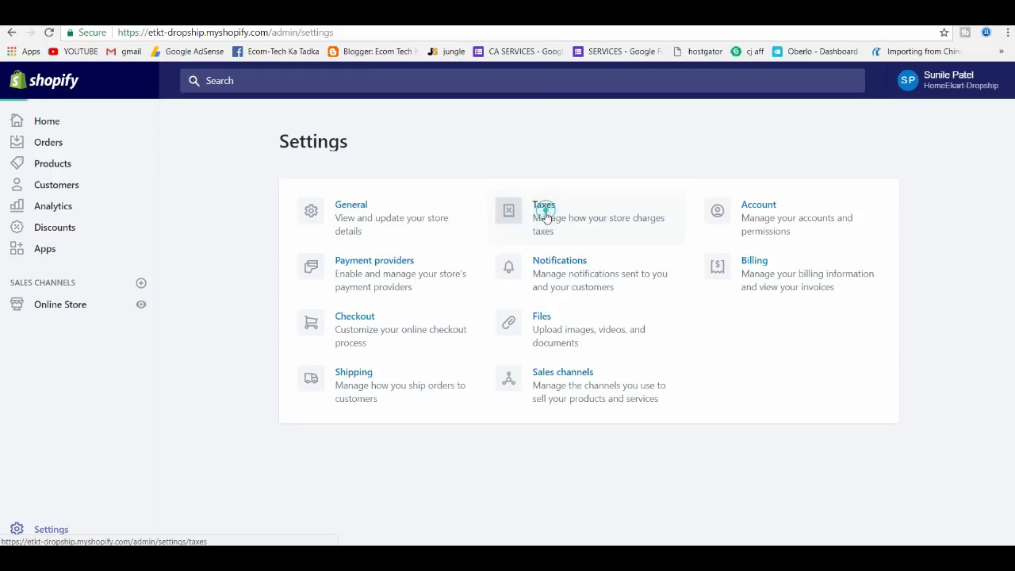
pyautogui.click(564, 241)
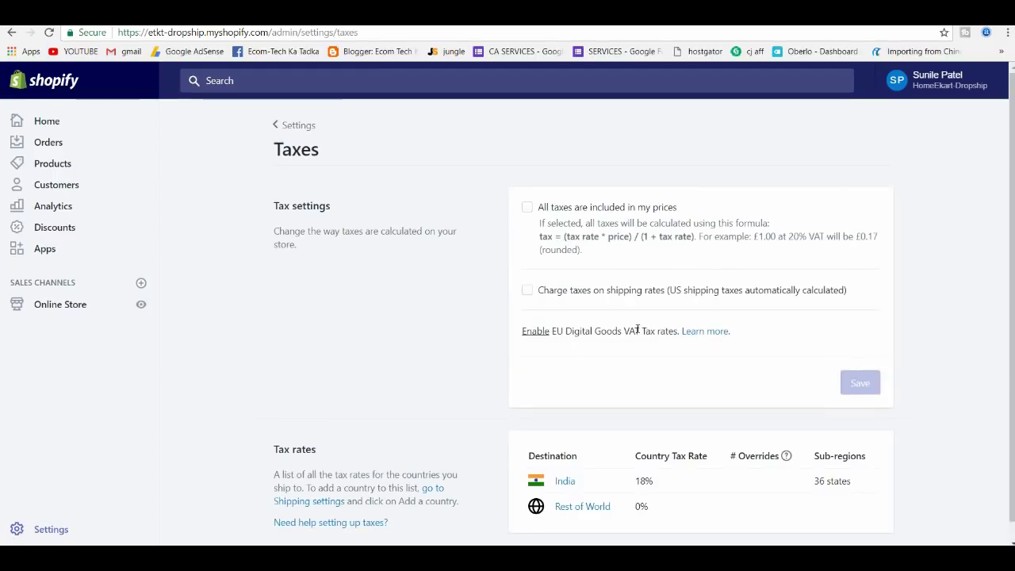
pyautogui.scroll(-1, 636, 325)
pyautogui.click(566, 463)
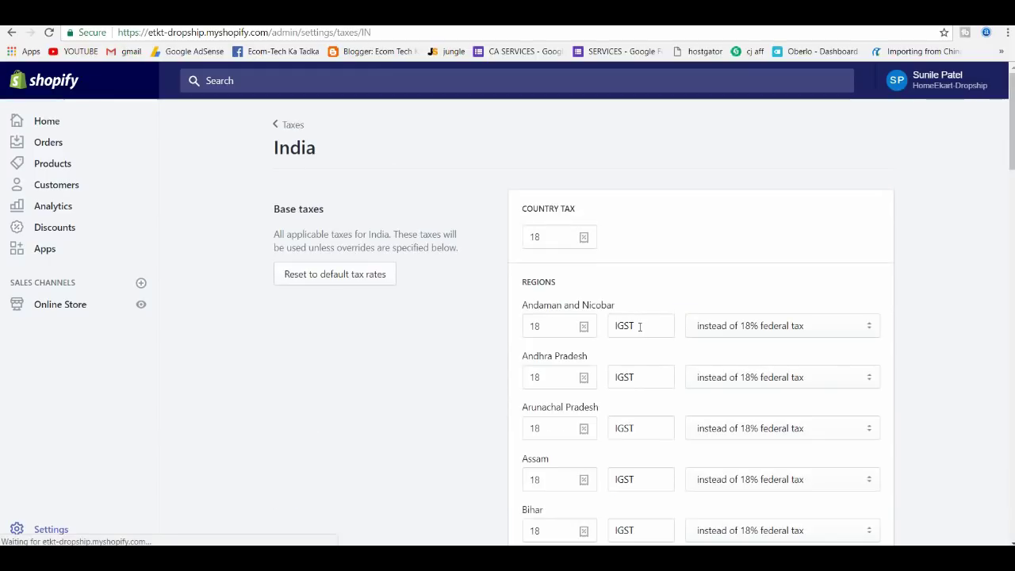
pyautogui.scroll(-1, 677, 341)
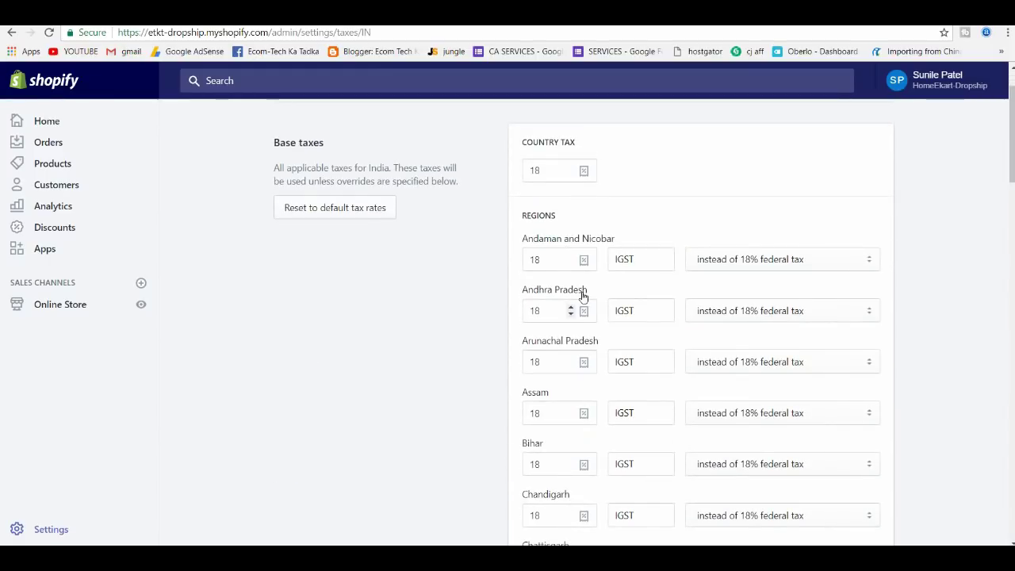
pyautogui.scroll(-10, 535, 301)
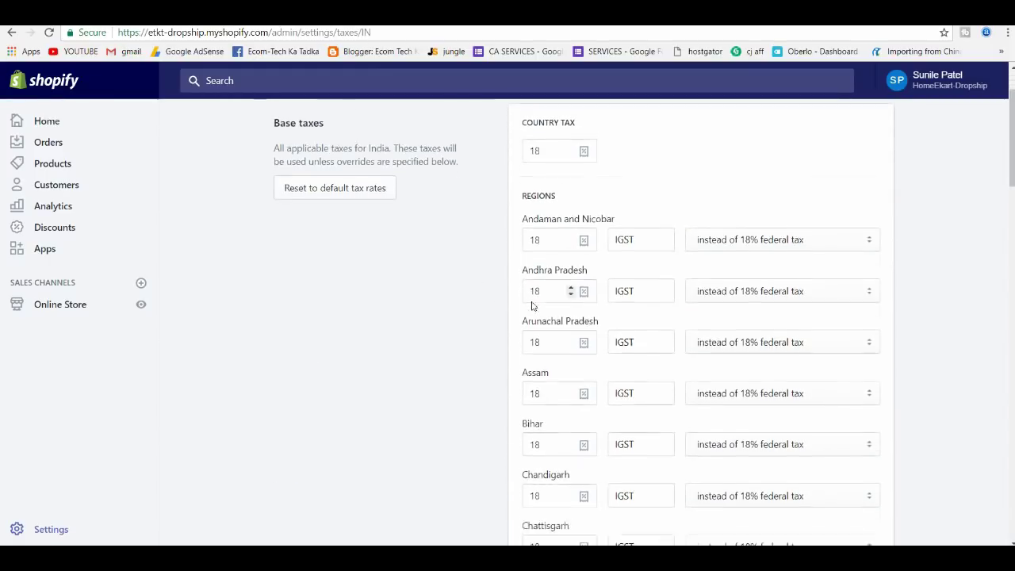
pyautogui.scroll(-4, 566, 307)
pyautogui.scroll(13, 566, 307)
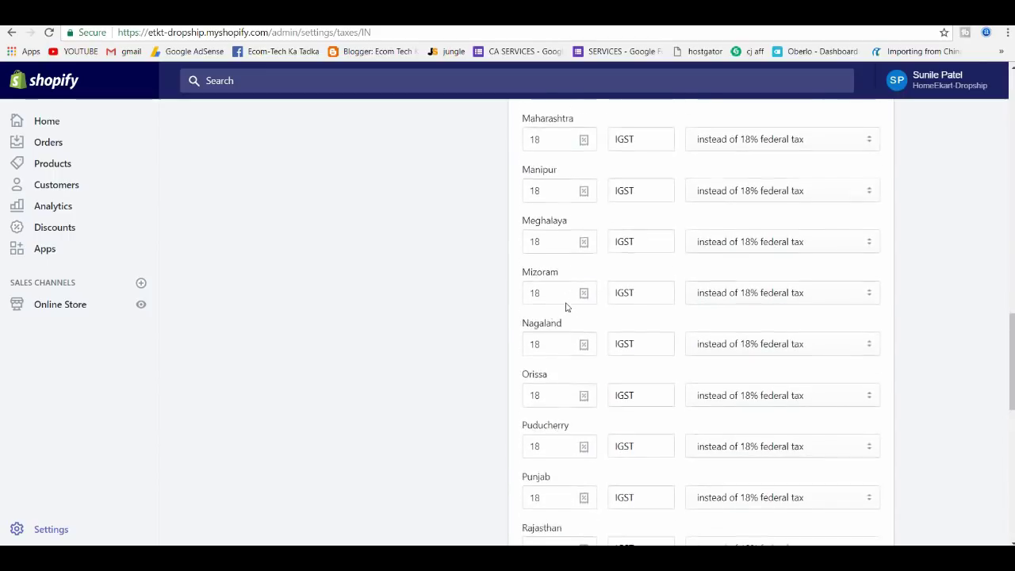
pyautogui.scroll(3, 566, 306)
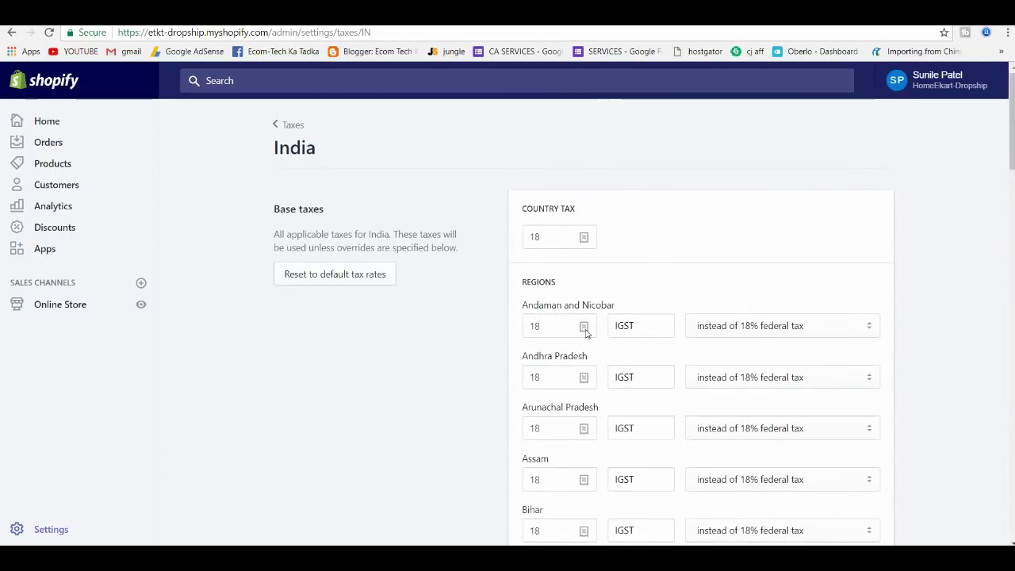
# Open the Account settings and review the plan overview, account owner, staff accounts and login services
pyautogui.click(35, 531)
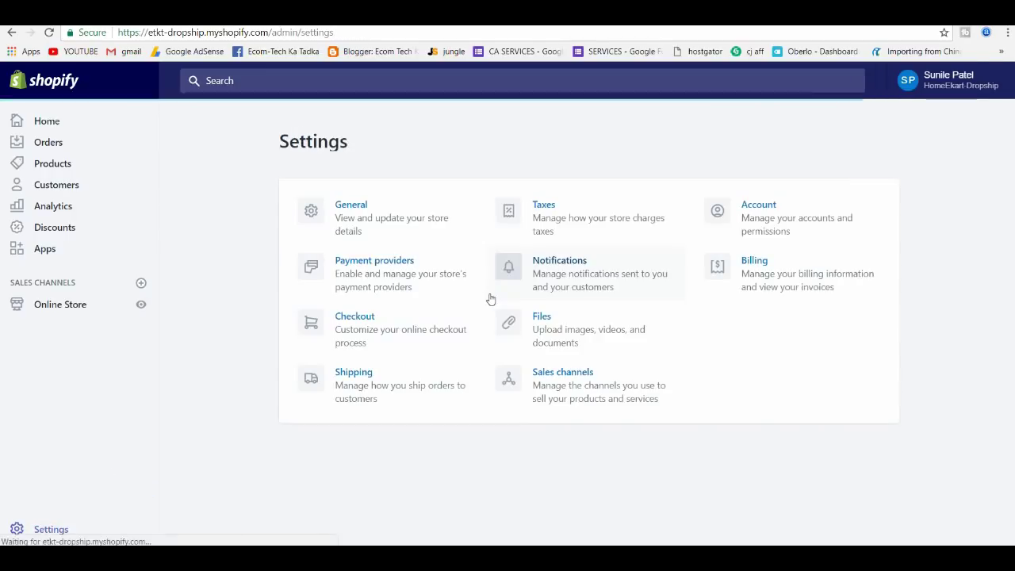
pyautogui.click(782, 222)
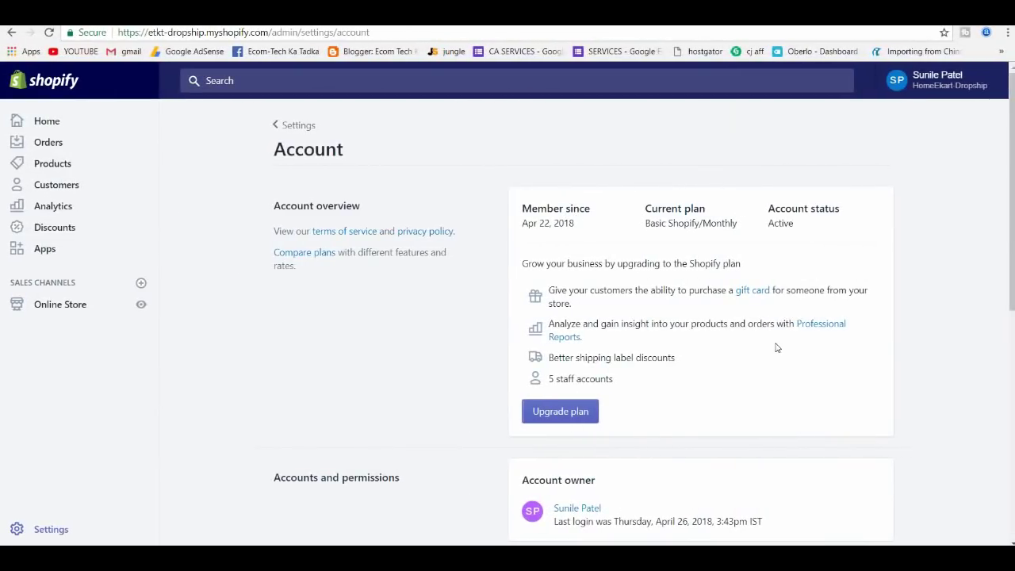
pyautogui.scroll(-2, 777, 347)
pyautogui.scroll(2, 776, 347)
pyautogui.scroll(-2, 655, 373)
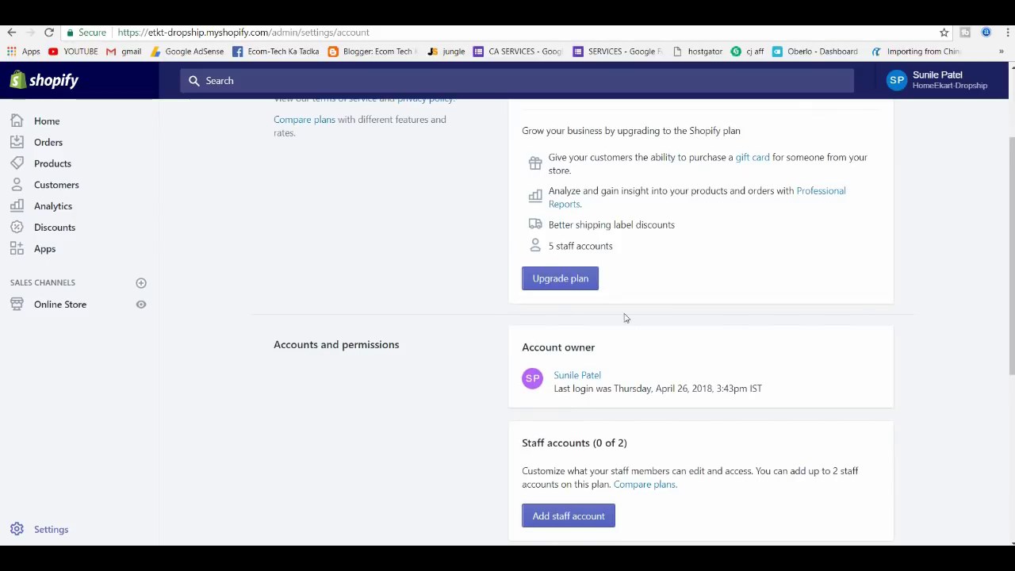
pyautogui.scroll(-2, 725, 325)
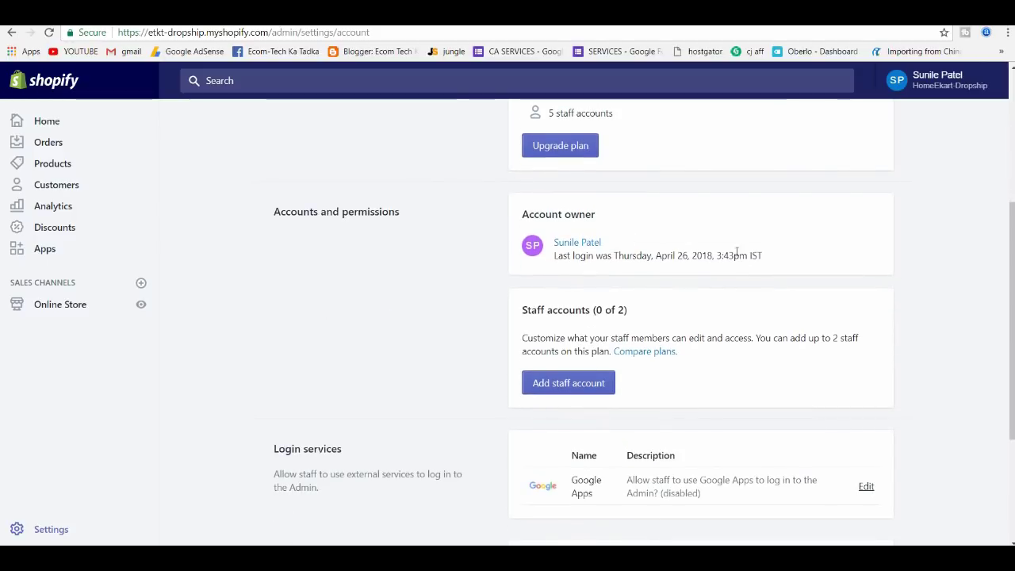
pyautogui.scroll(-1, 646, 320)
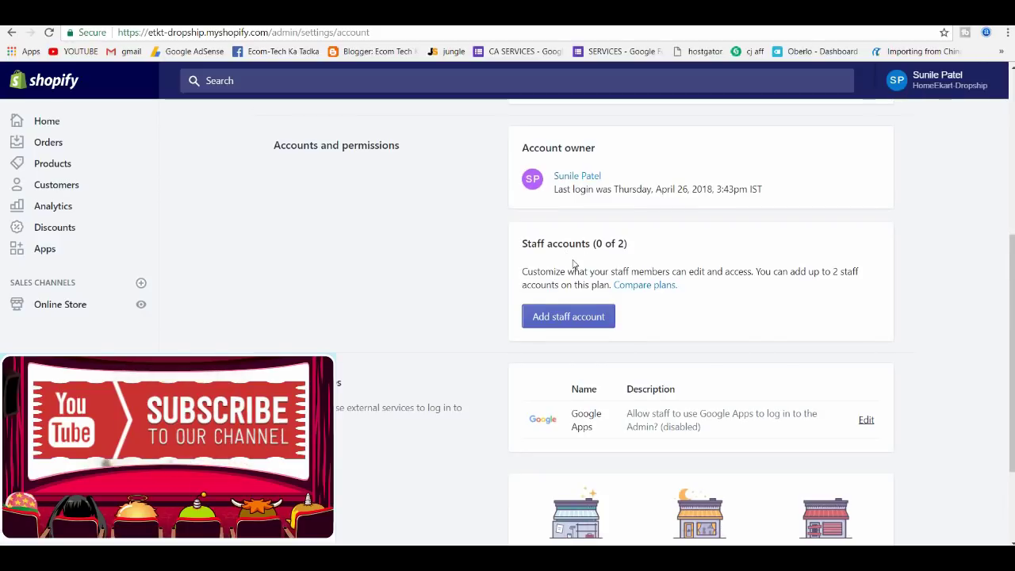
# Review the staff accounts section, and expand and collapse the Google Apps login service options
pyautogui.scroll(-1, 574, 264)
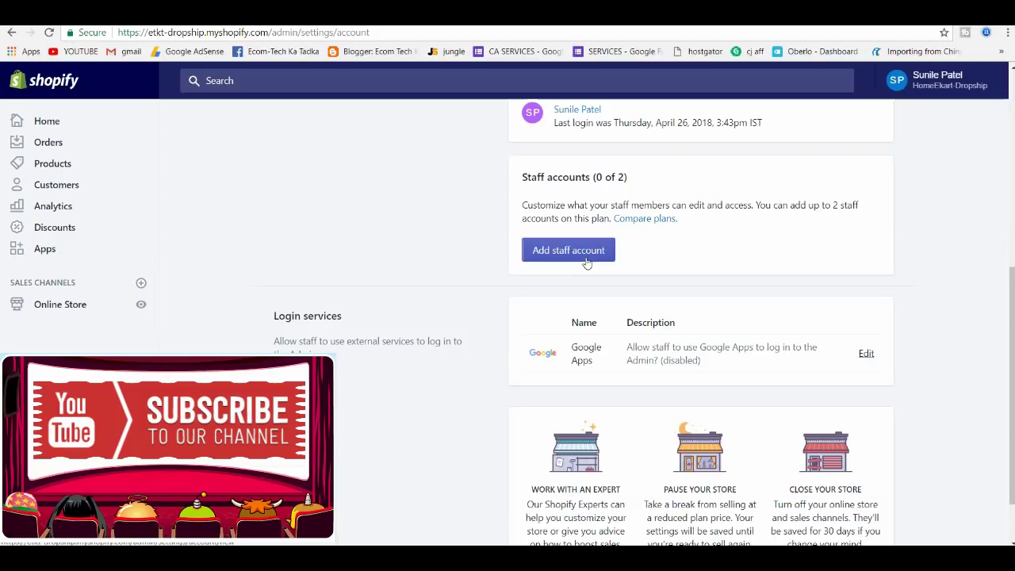
pyautogui.scroll(-1, 595, 309)
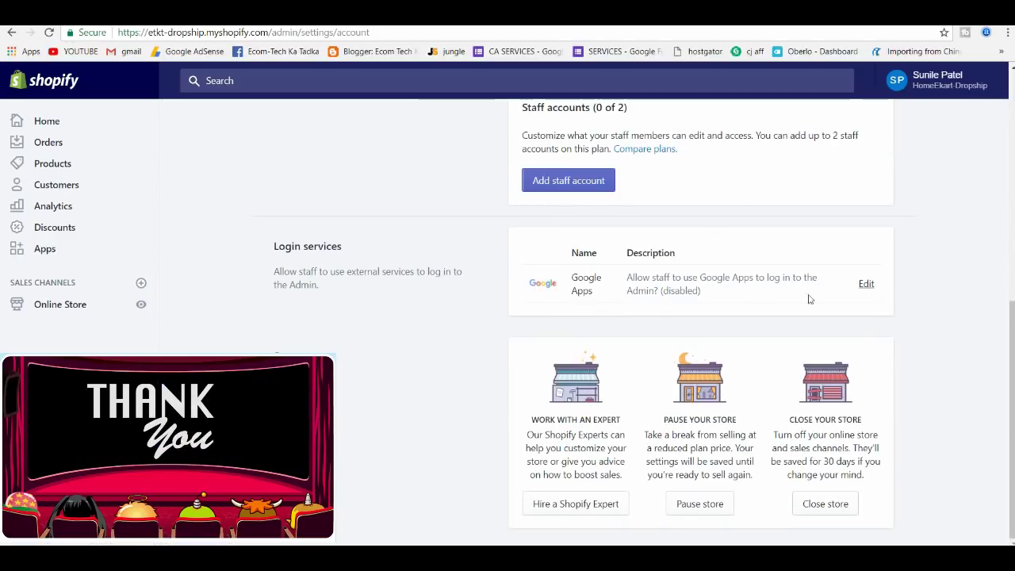
pyautogui.click(865, 285)
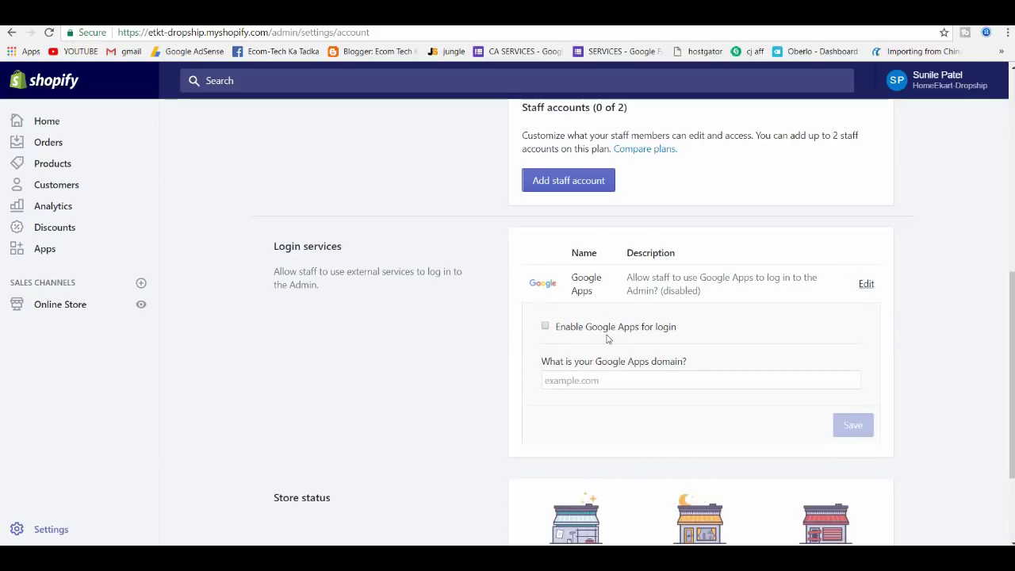
pyautogui.click(866, 284)
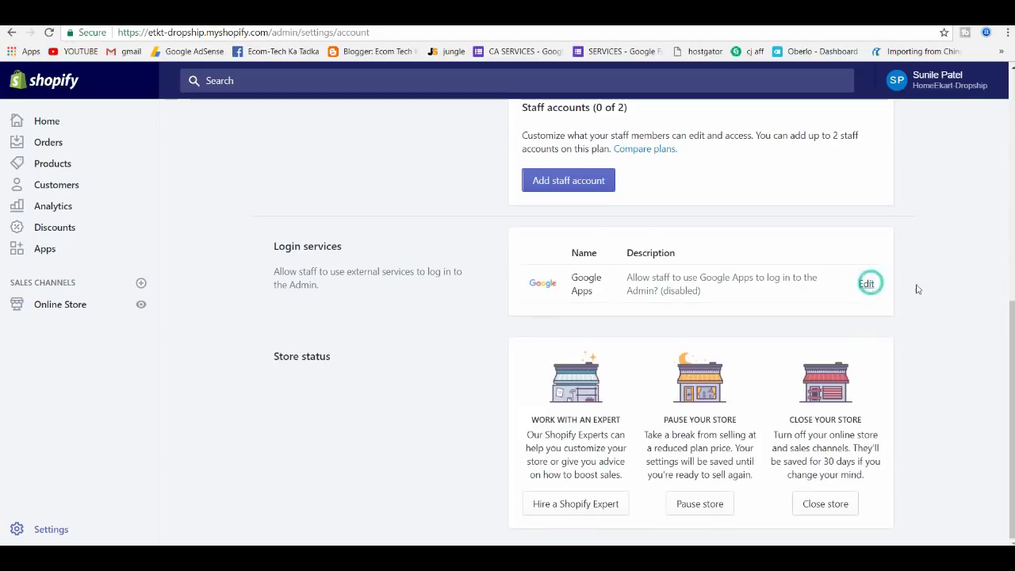
pyautogui.click(923, 298)
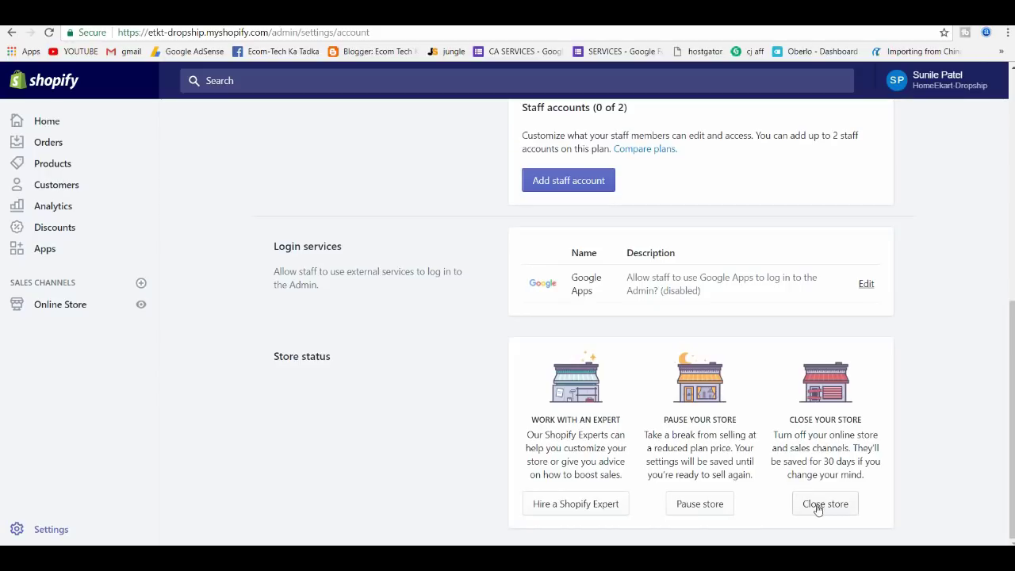
# Examine the store status options for hiring an expert, pausing or closing the store, and recheck the account overview
pyautogui.moveTo(545, 435); pyautogui.dragTo(615, 436)
pyautogui.click(604, 458)
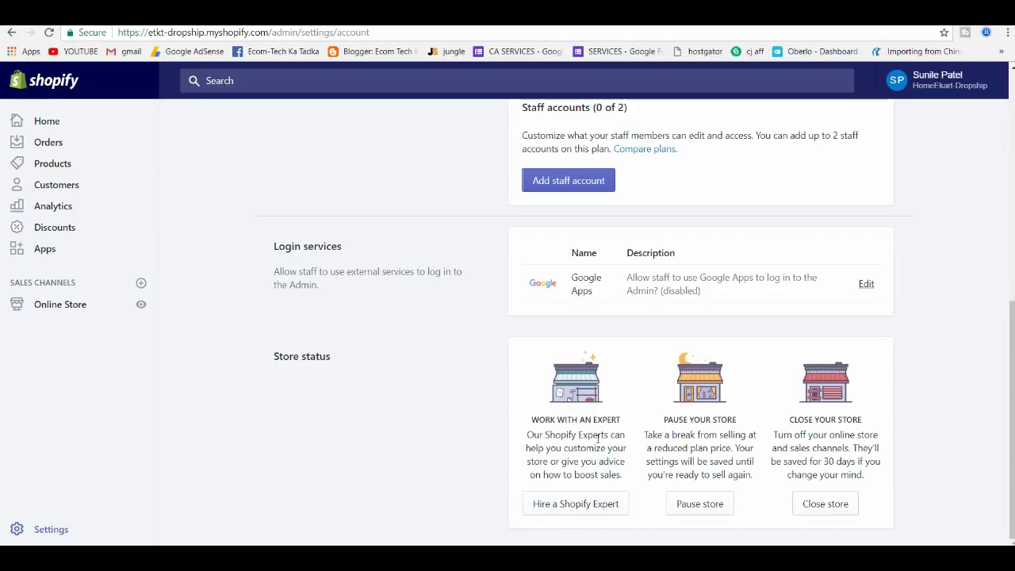
pyautogui.scroll(10, 600, 440)
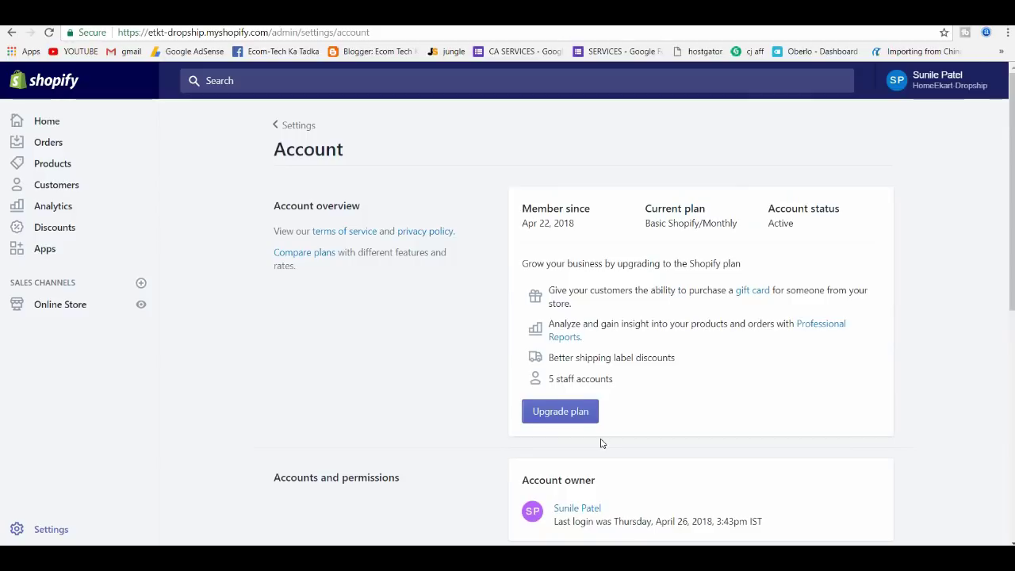
pyautogui.scroll(-3, 601, 443)
pyautogui.scroll(3, 601, 444)
pyautogui.scroll(-10, 653, 413)
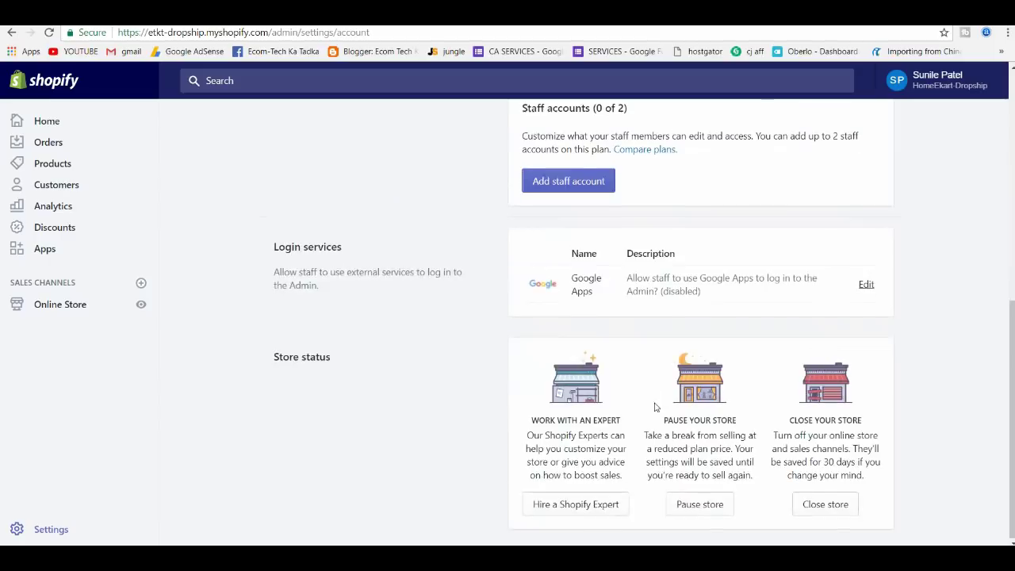
# Open the payment provider settings and choose PayU Money as the credit card payment provider
pyautogui.click(53, 531)
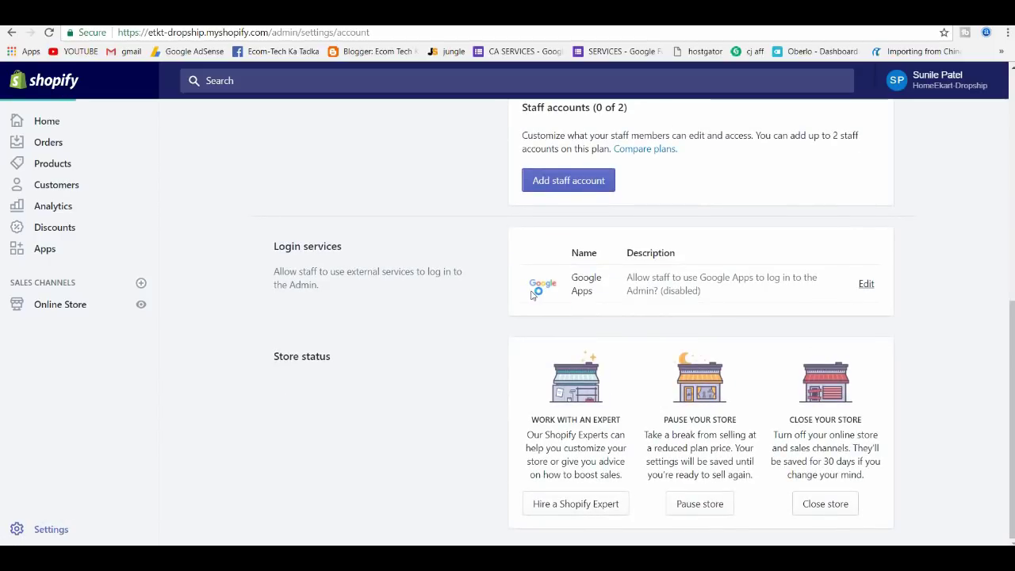
pyautogui.click(368, 266)
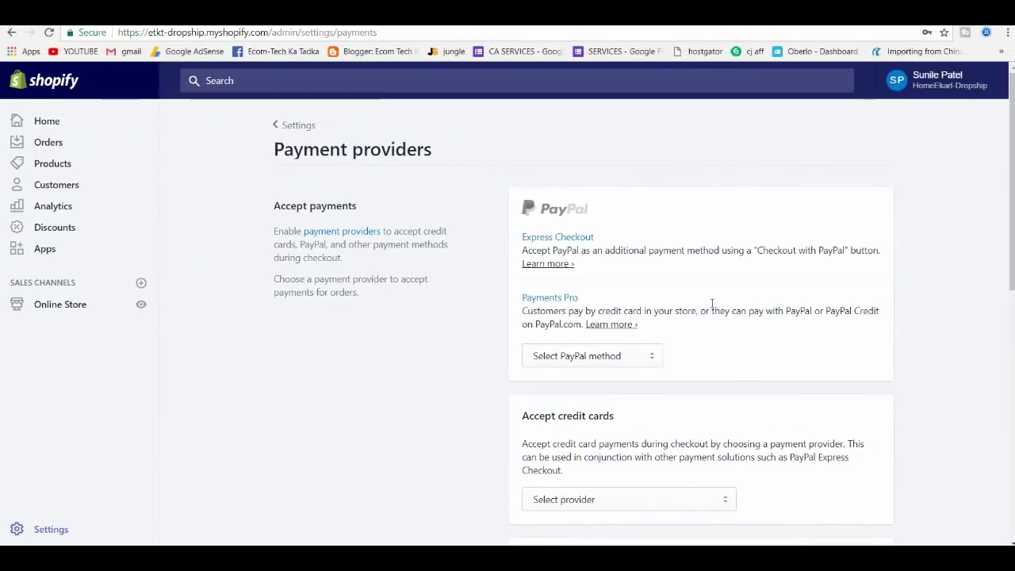
pyautogui.scroll(-3, 712, 304)
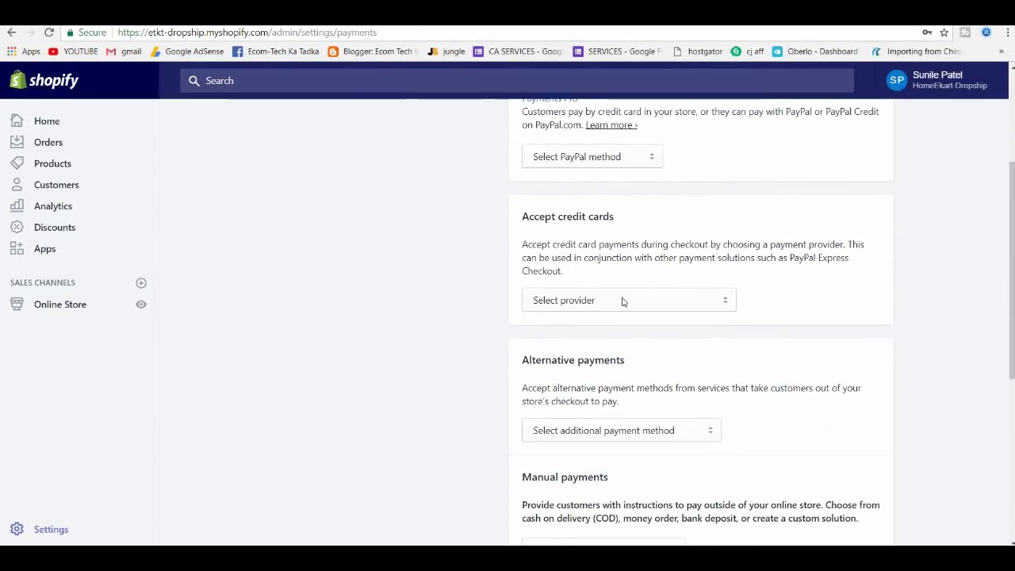
pyautogui.click(623, 301)
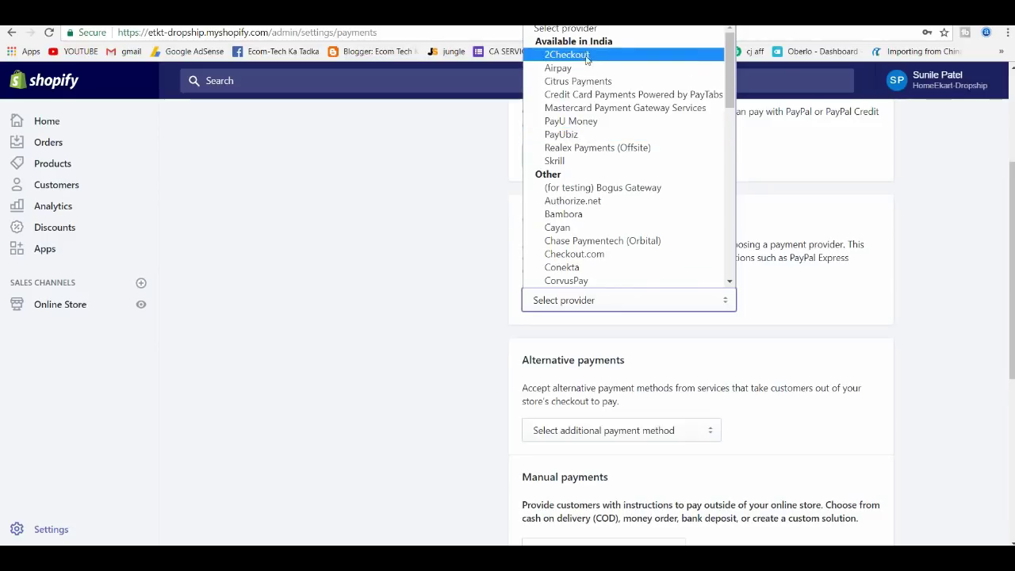
pyautogui.click(590, 121)
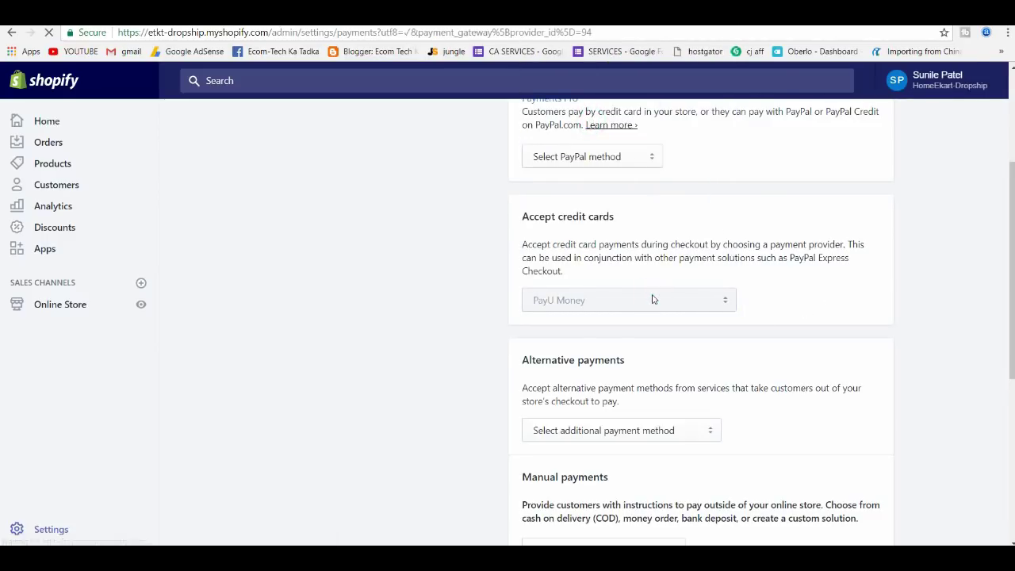
# Browse the full list of credit card providers, both available in India and other, leaving PayU Money selected
pyautogui.scroll(-4, 674, 325)
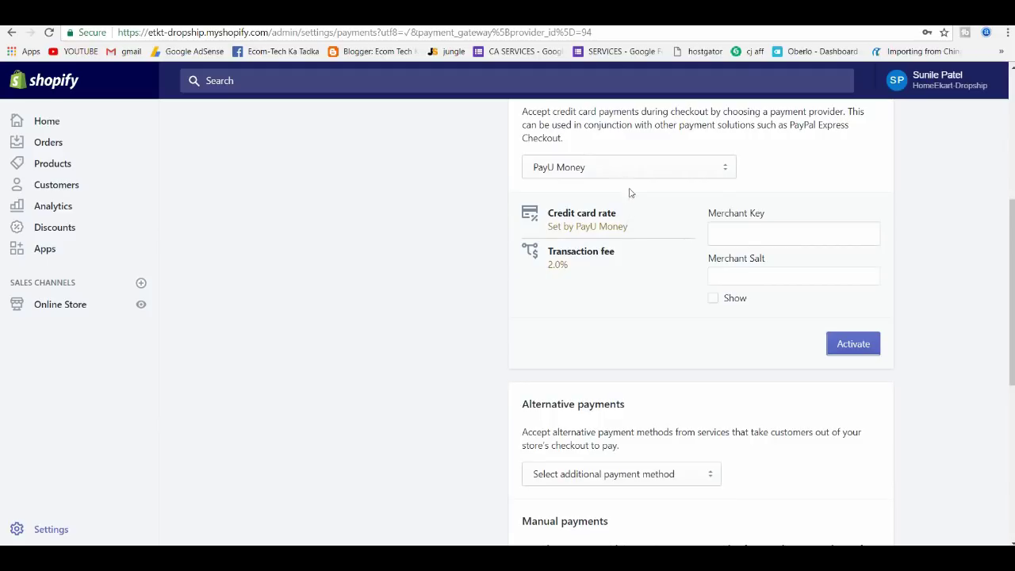
pyautogui.scroll(1, 611, 222)
pyautogui.click(613, 233)
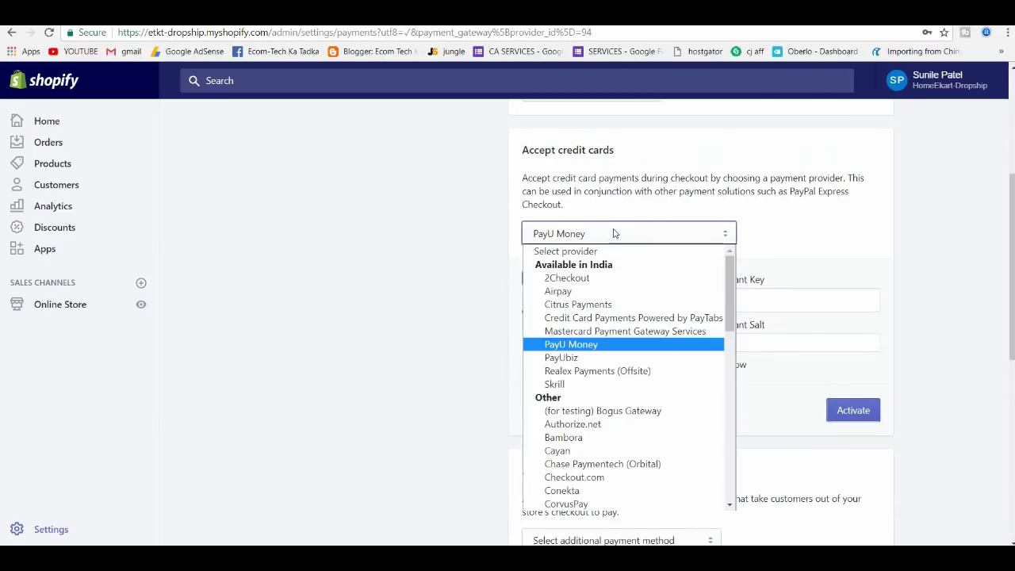
pyautogui.scroll(-3, 612, 367)
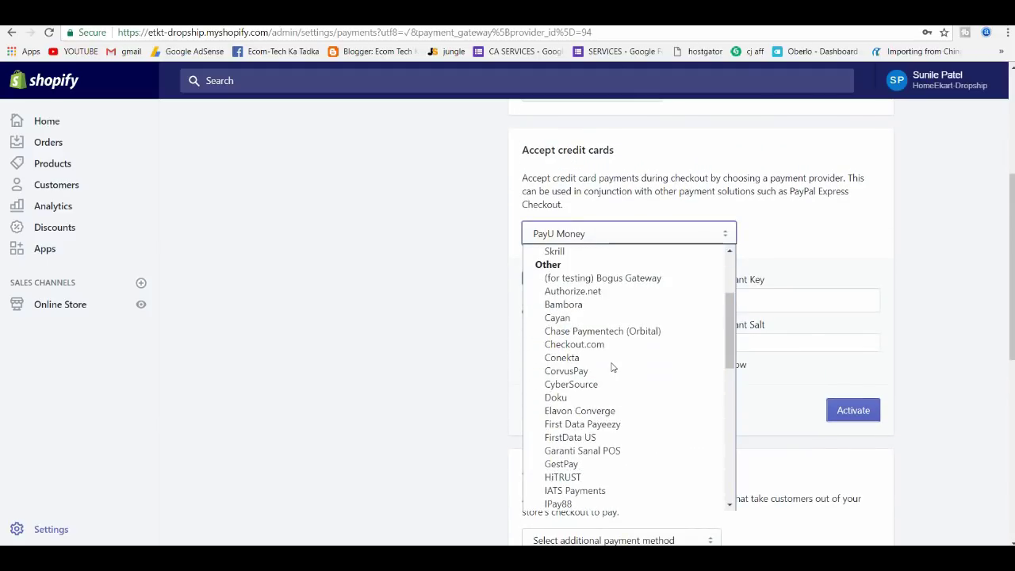
pyautogui.scroll(-10, 612, 368)
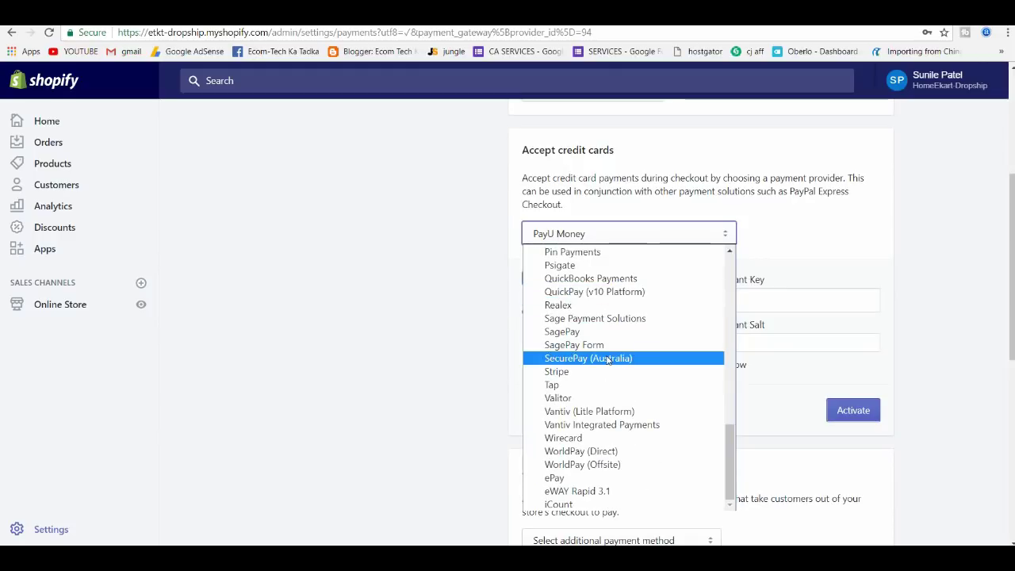
pyautogui.scroll(8, 609, 361)
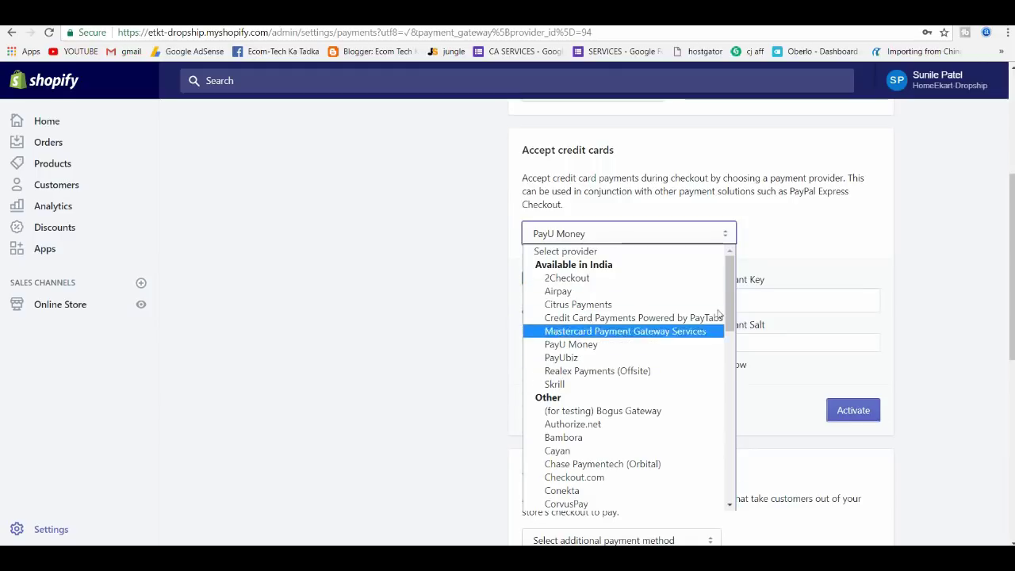
pyautogui.click(842, 265)
# Look at PayU Money's Merchant Key and Merchant Salt fields without entering anything
pyautogui.click(745, 299)
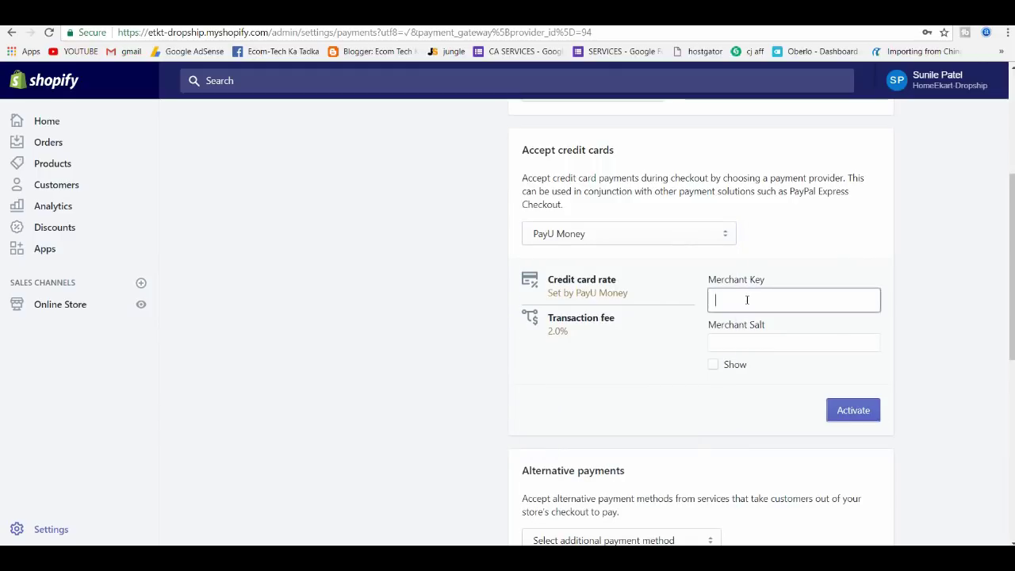
pyautogui.click(749, 343)
pyautogui.click(895, 307)
# Review the available alternative payment methods without choosing one
pyautogui.scroll(-2, 907, 331)
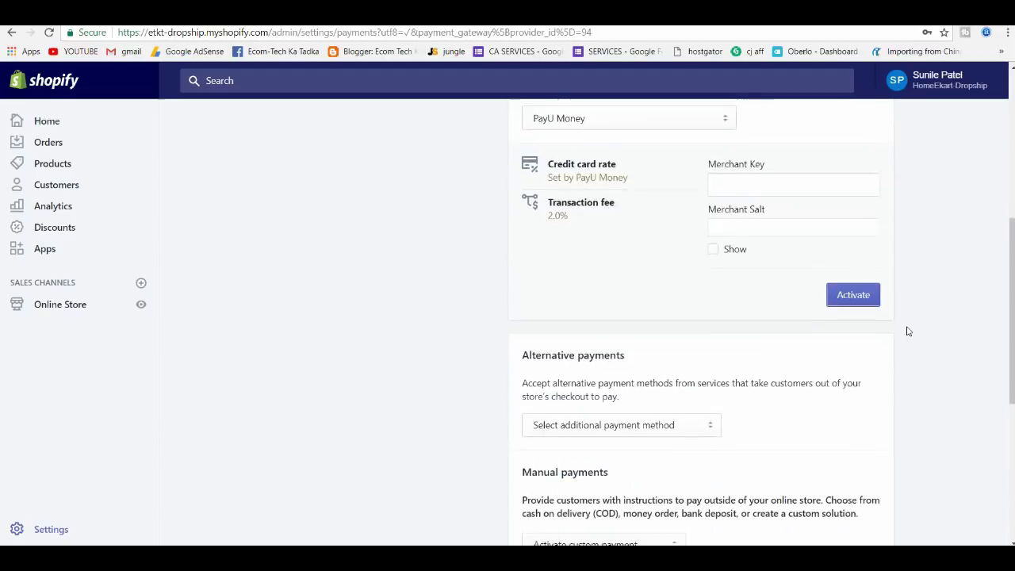
pyautogui.scroll(-3, 897, 291)
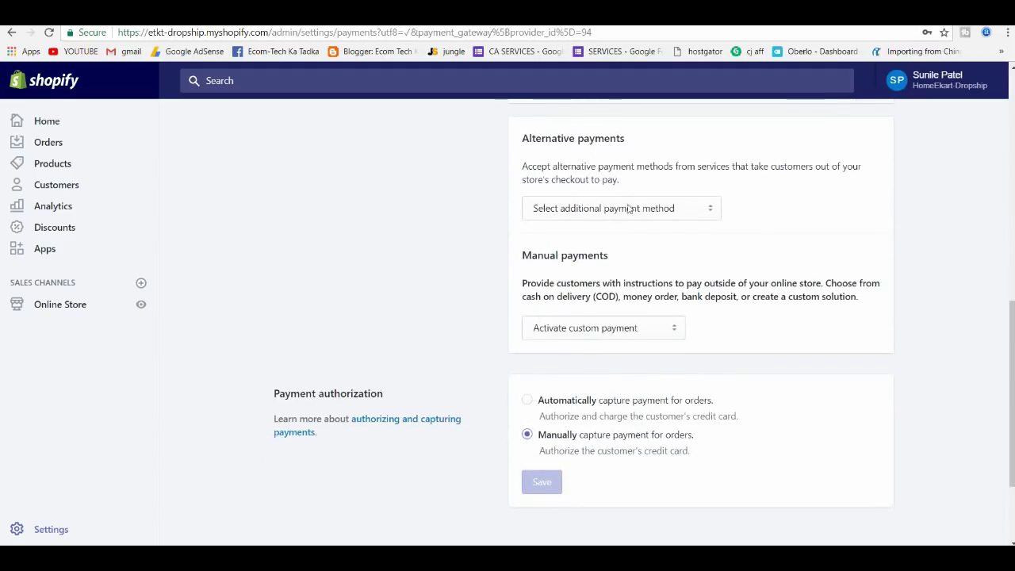
pyautogui.click(628, 209)
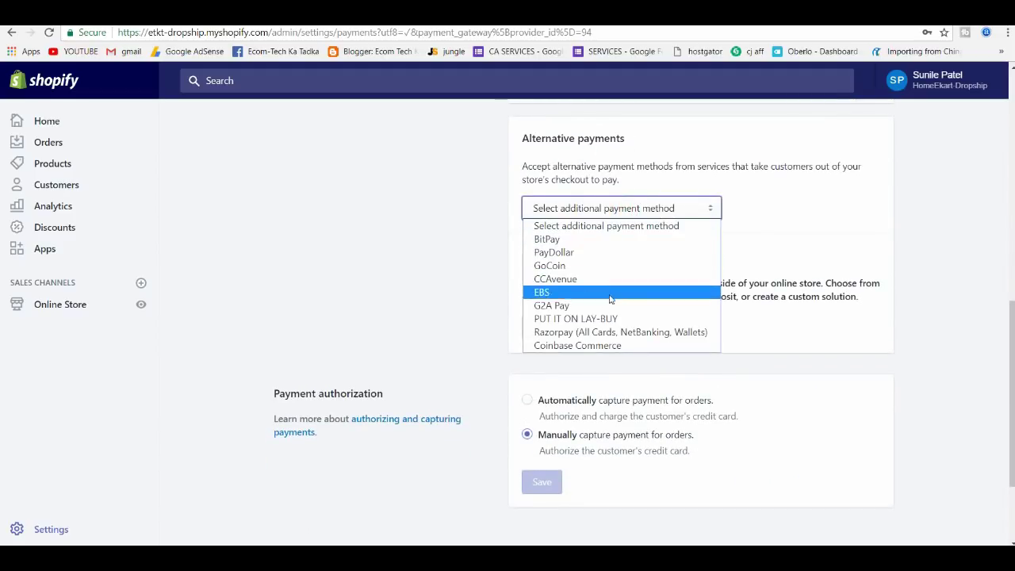
pyautogui.click(811, 261)
pyautogui.scroll(-2, 814, 261)
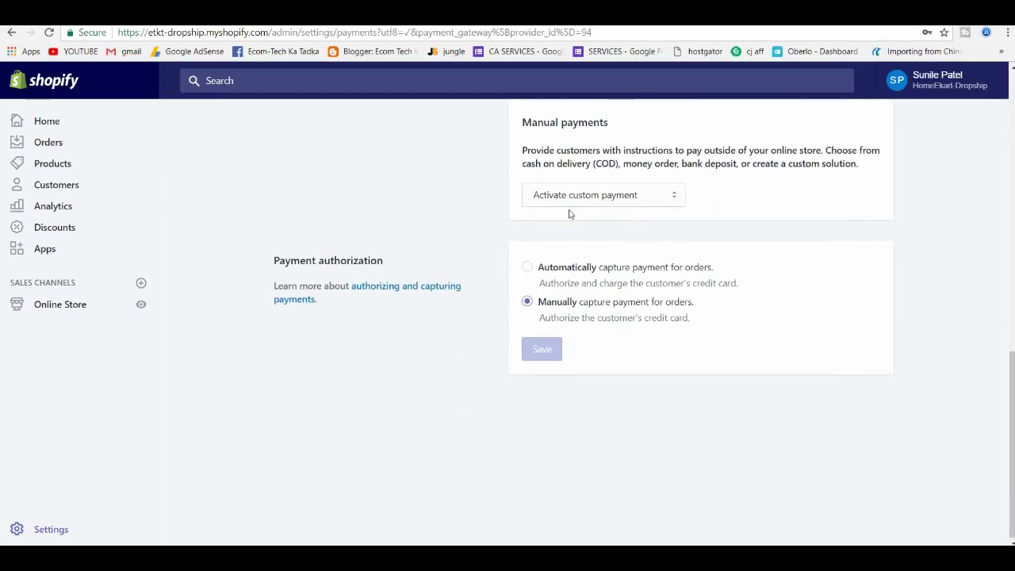
# Select Bank Deposit as the manual payment method and look over its additional details and payment instructions fields
pyautogui.click(623, 199)
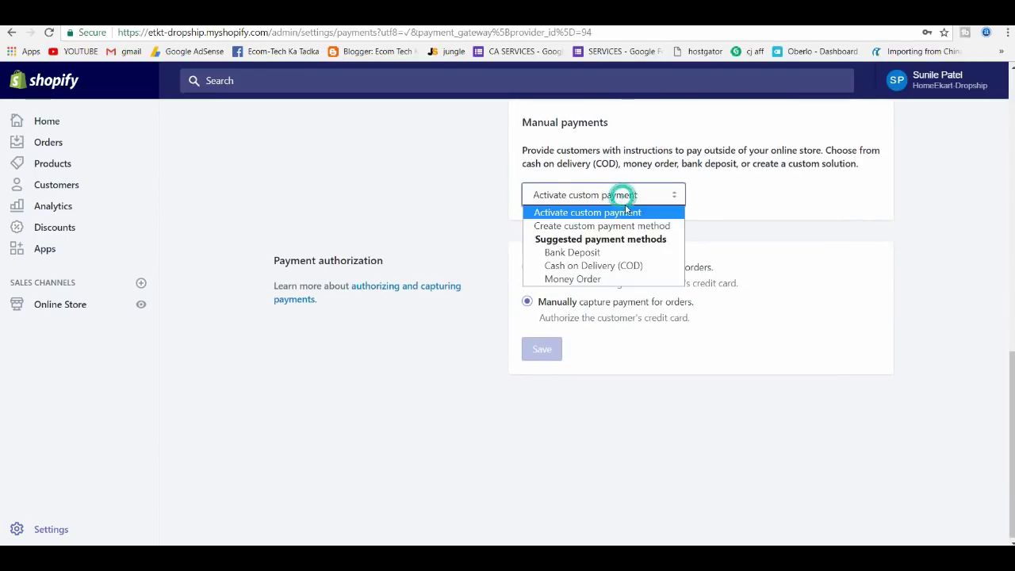
pyautogui.click(602, 252)
pyautogui.click(591, 295)
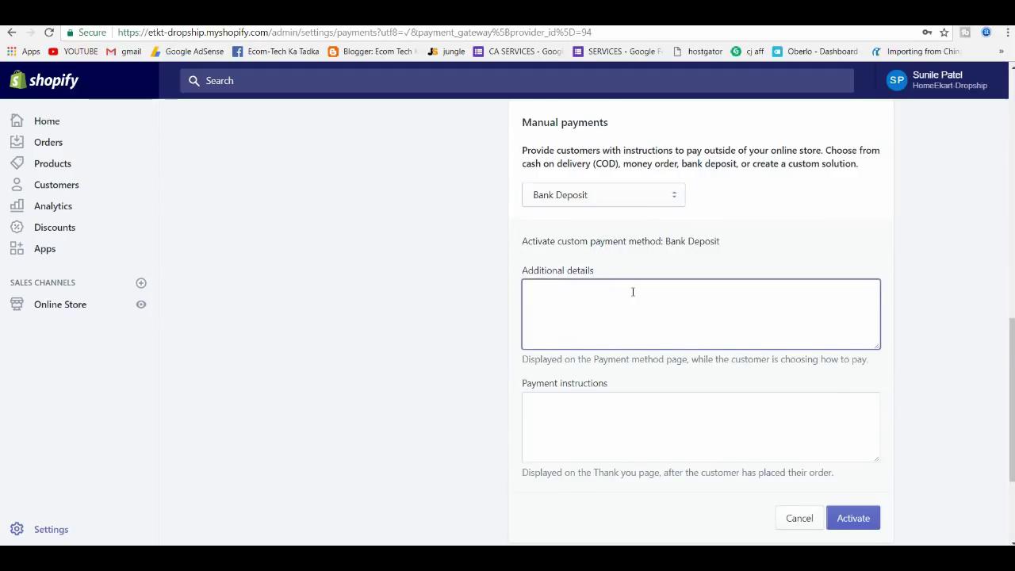
pyautogui.scroll(-2, 633, 292)
pyautogui.scroll(3, 636, 268)
# Try Cash on Delivery (COD) and Money Order as the manual payment method
pyautogui.click(610, 261)
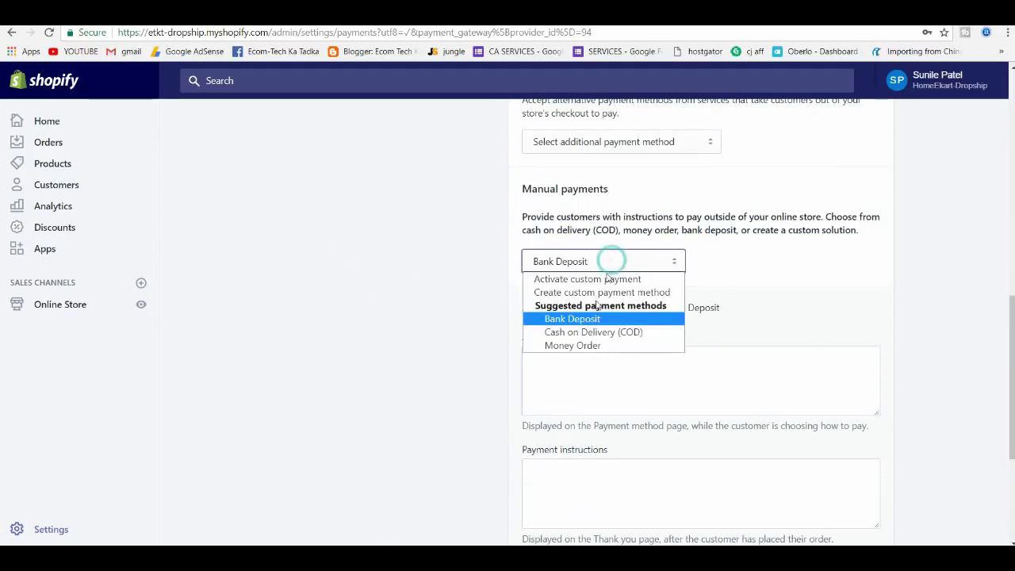
pyautogui.click(618, 332)
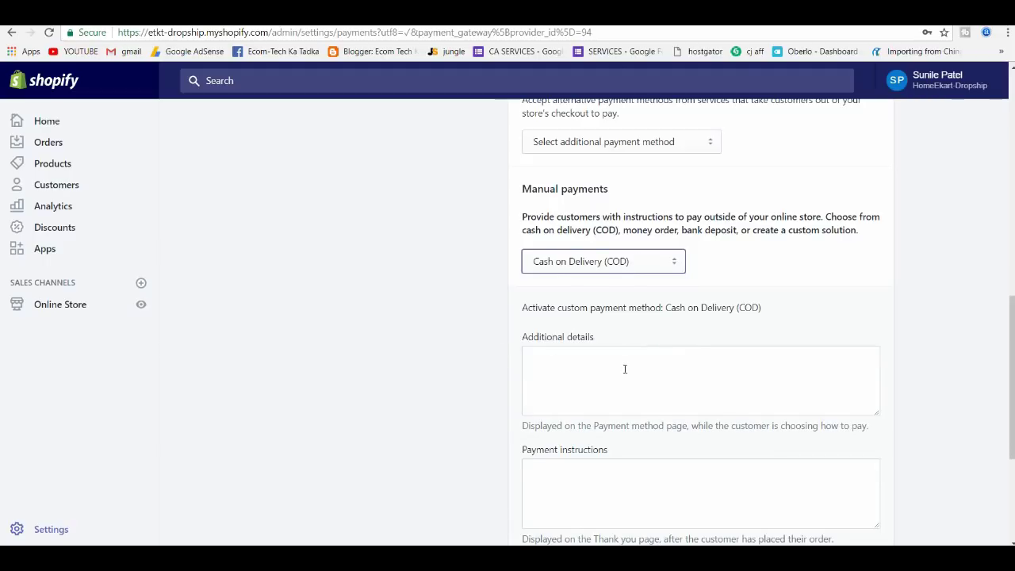
pyautogui.scroll(-3, 624, 368)
pyautogui.scroll(3, 627, 329)
pyautogui.click(605, 261)
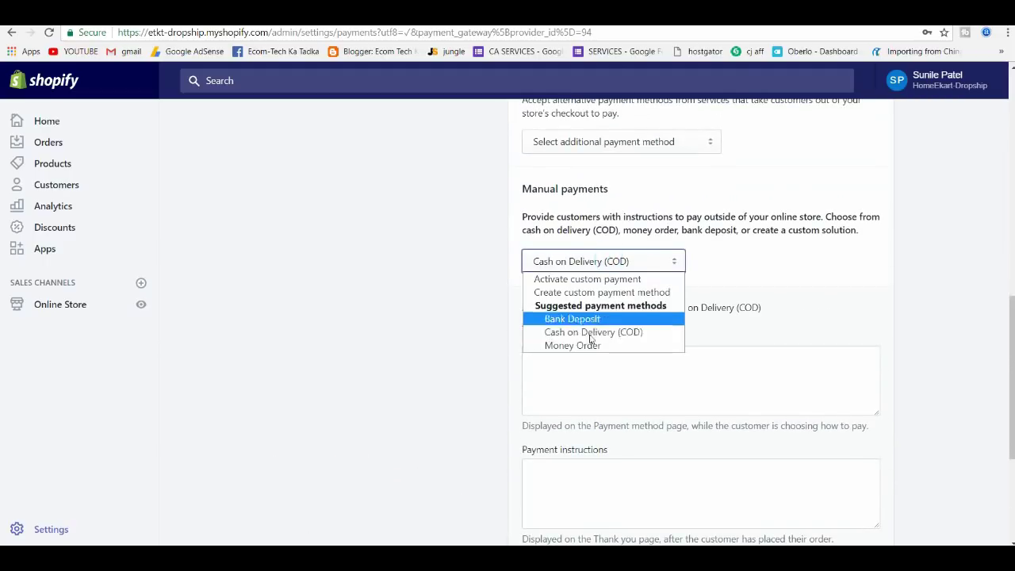
pyautogui.click(573, 346)
pyautogui.click(612, 262)
pyautogui.click(790, 302)
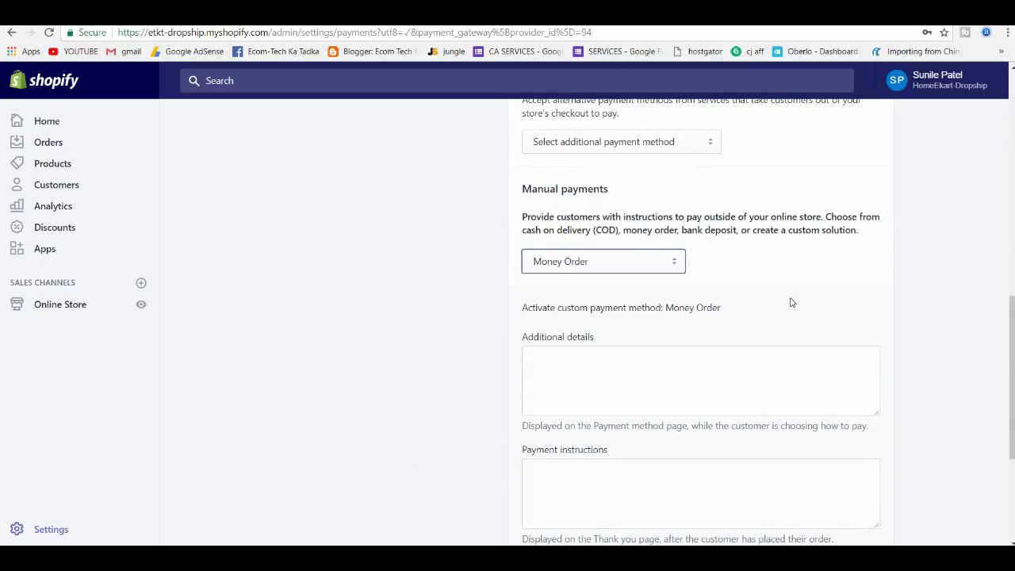
# Switch the manual payment method back to Bank Deposit and check its activation form
pyautogui.click(607, 261)
pyautogui.click(595, 319)
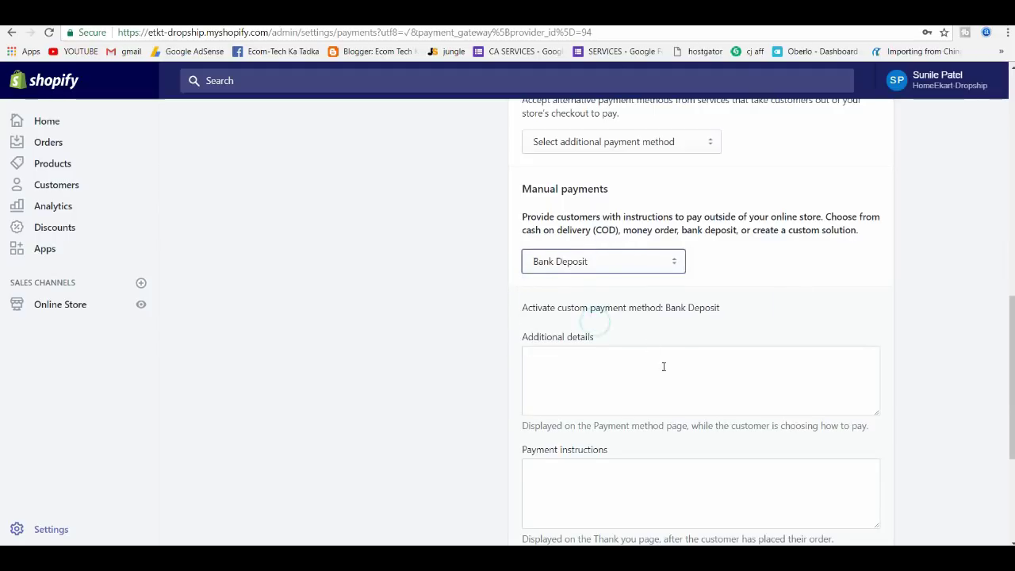
pyautogui.scroll(-3, 644, 338)
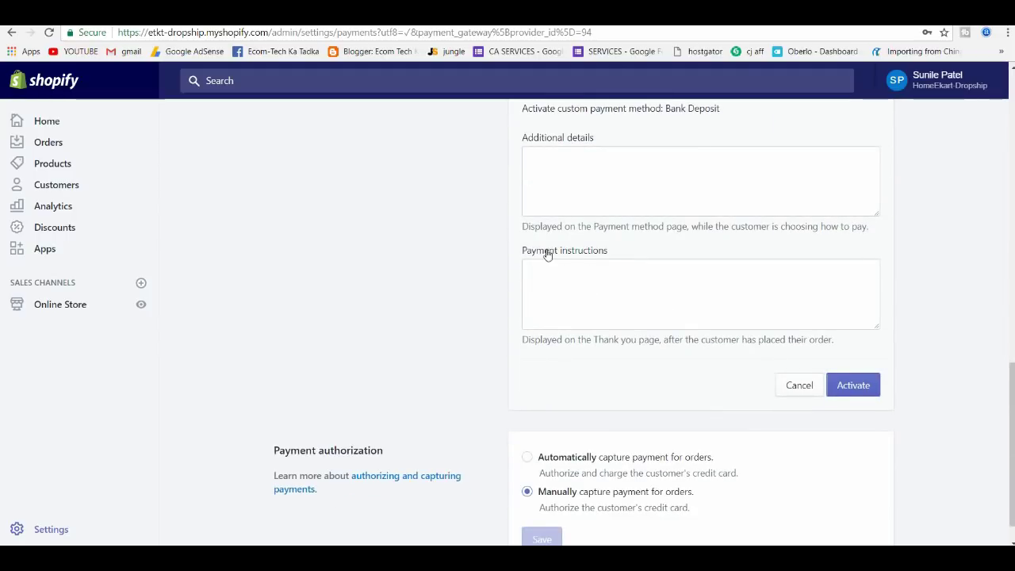
pyautogui.scroll(-1, 686, 292)
pyautogui.scroll(2, 845, 402)
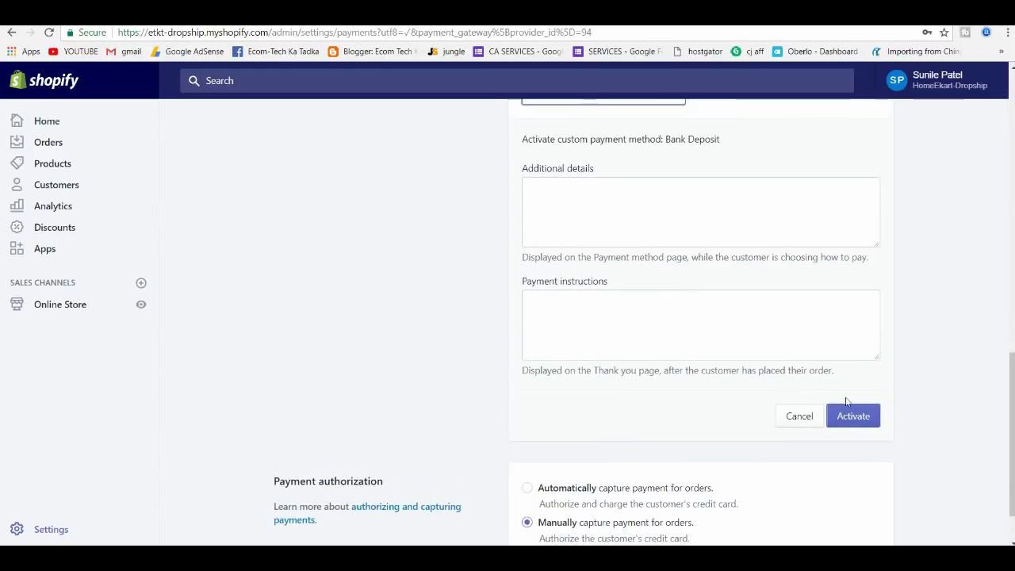
# Review the payment provider page from the PayPal and credit card sections through to payment authorization
pyautogui.scroll(3, 609, 378)
pyautogui.scroll(6, 632, 363)
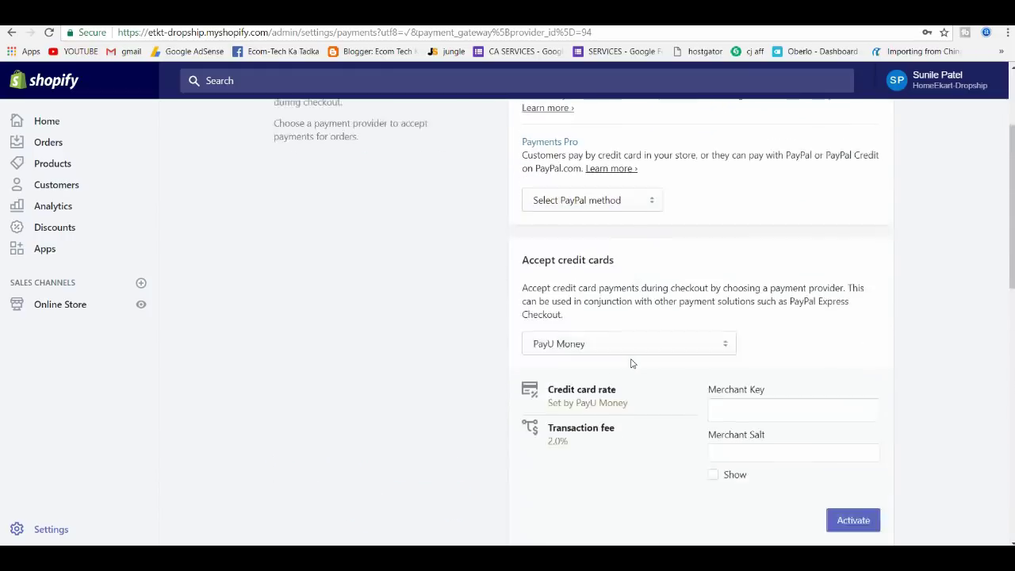
pyautogui.scroll(2, 632, 361)
pyautogui.scroll(-10, 682, 353)
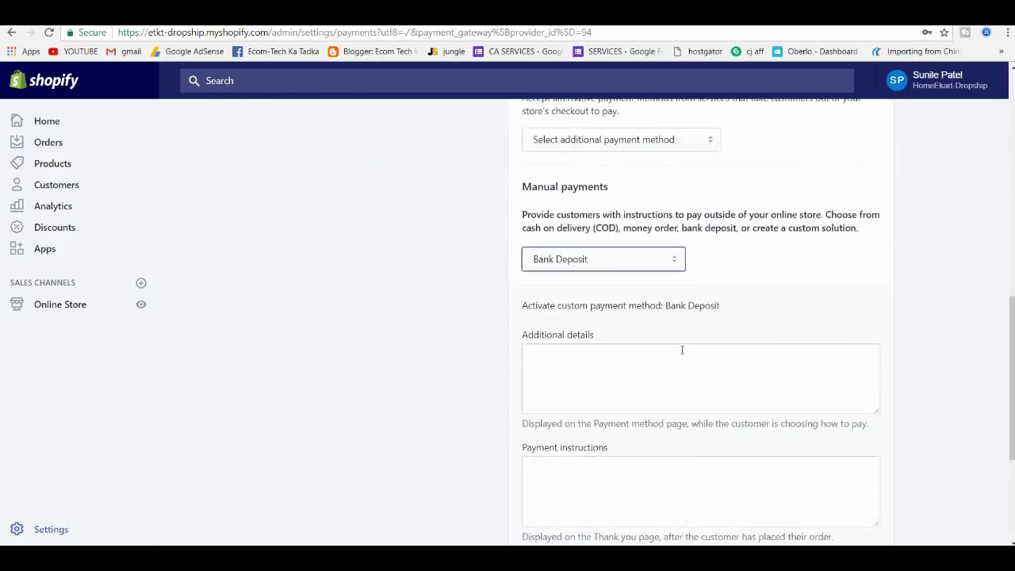
pyautogui.scroll(-3, 682, 350)
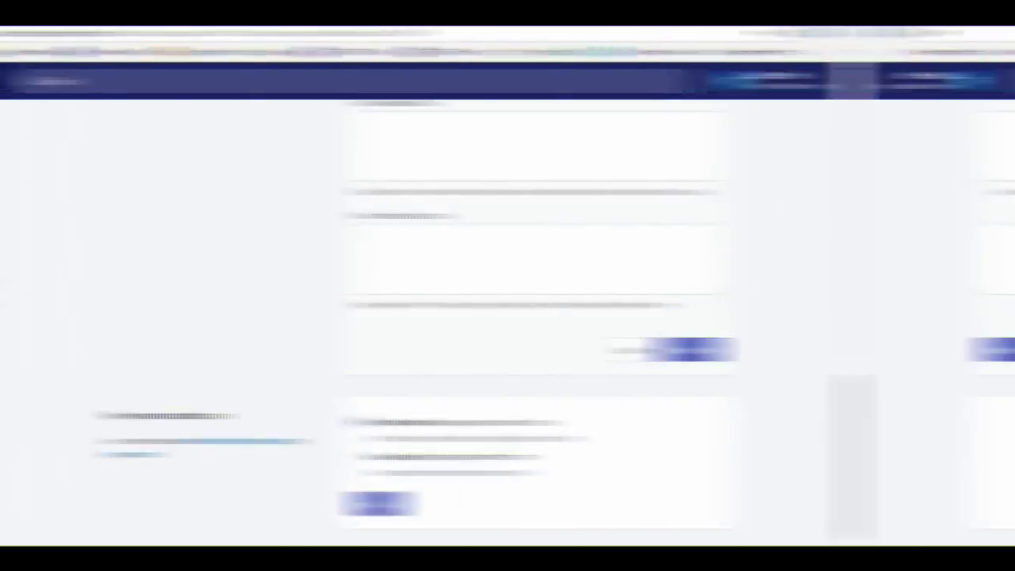
# Set payment authorization to automatically capture payment for orders and save the setting
pyautogui.click(566, 422)
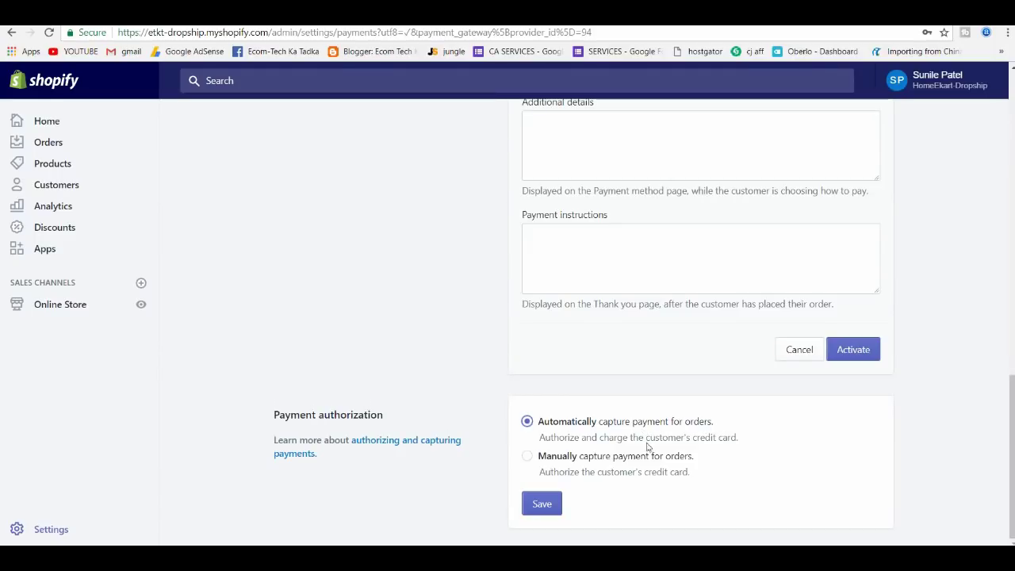
pyautogui.click(541, 505)
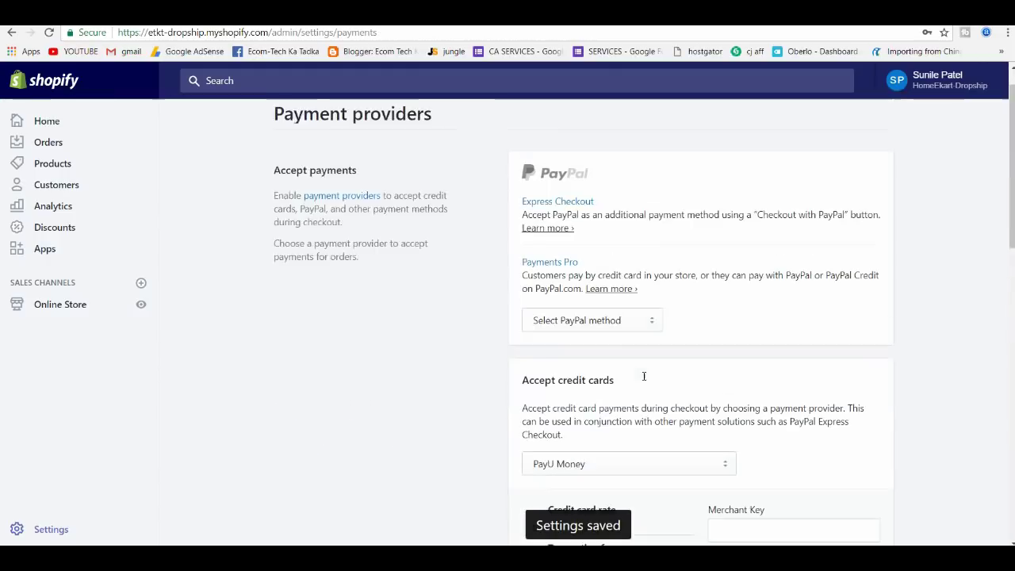
pyautogui.scroll(-10, 644, 381)
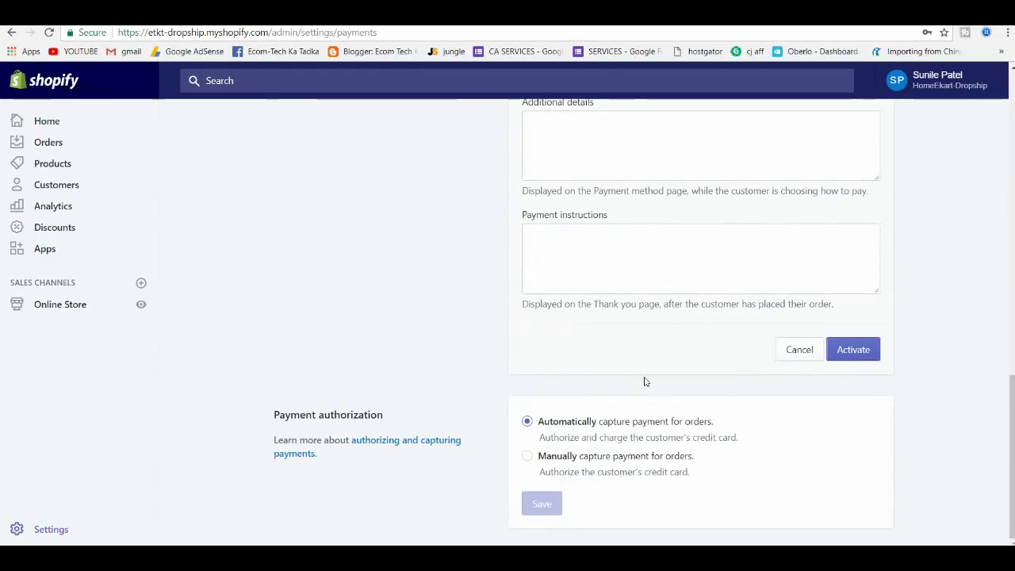
pyautogui.scroll(10, 643, 381)
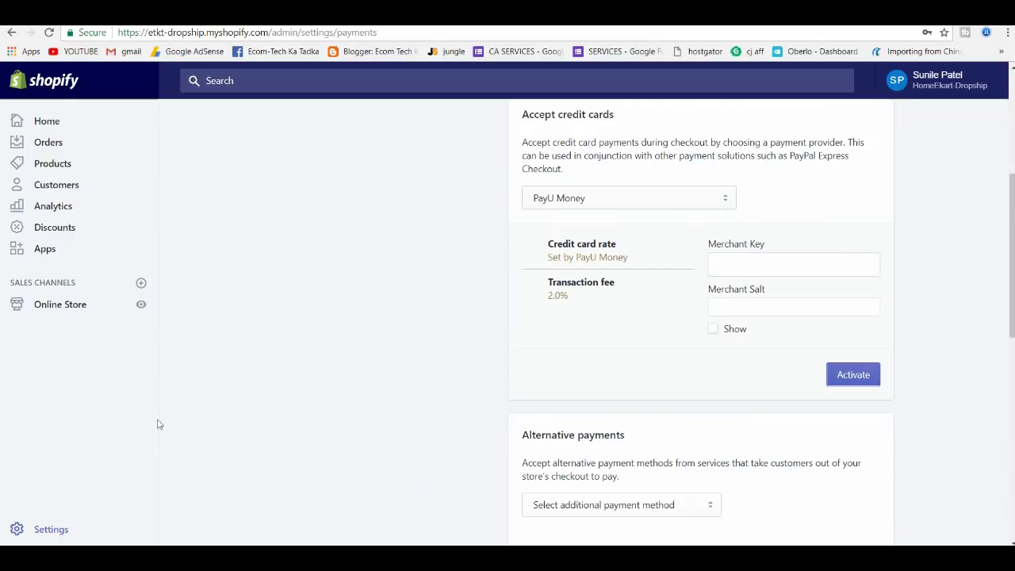
# Open the notification settings and review the order, shipping, customer, desktop notification and webhook sections
pyautogui.click(50, 529)
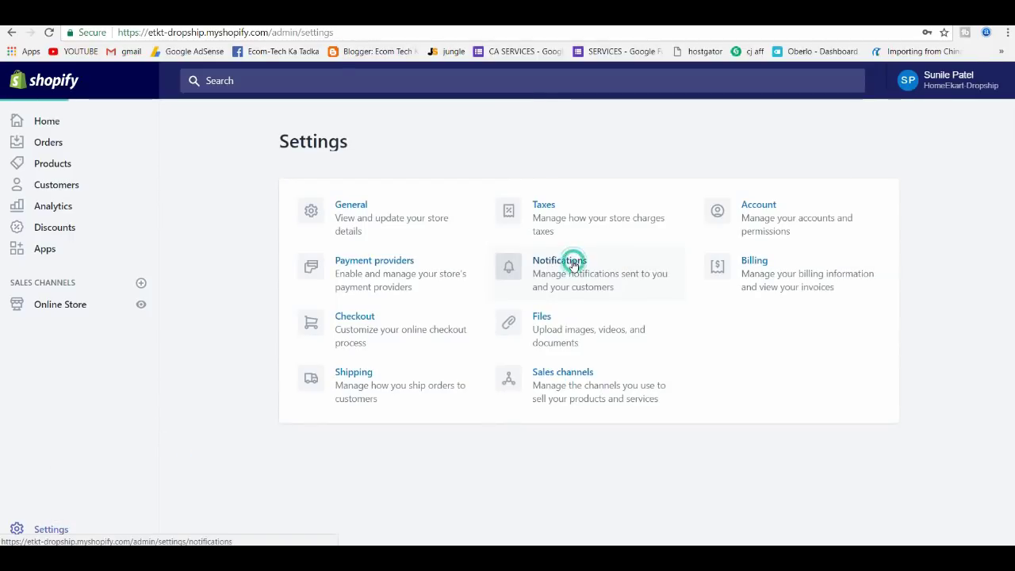
pyautogui.click(574, 264)
pyautogui.scroll(-2, 658, 290)
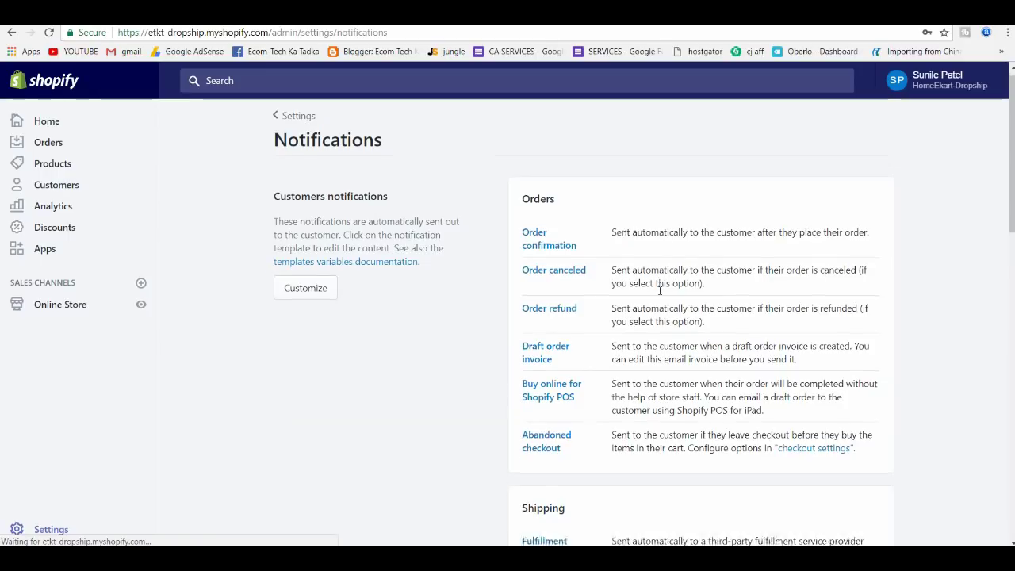
pyautogui.scroll(-2, 659, 290)
pyautogui.scroll(-7, 659, 290)
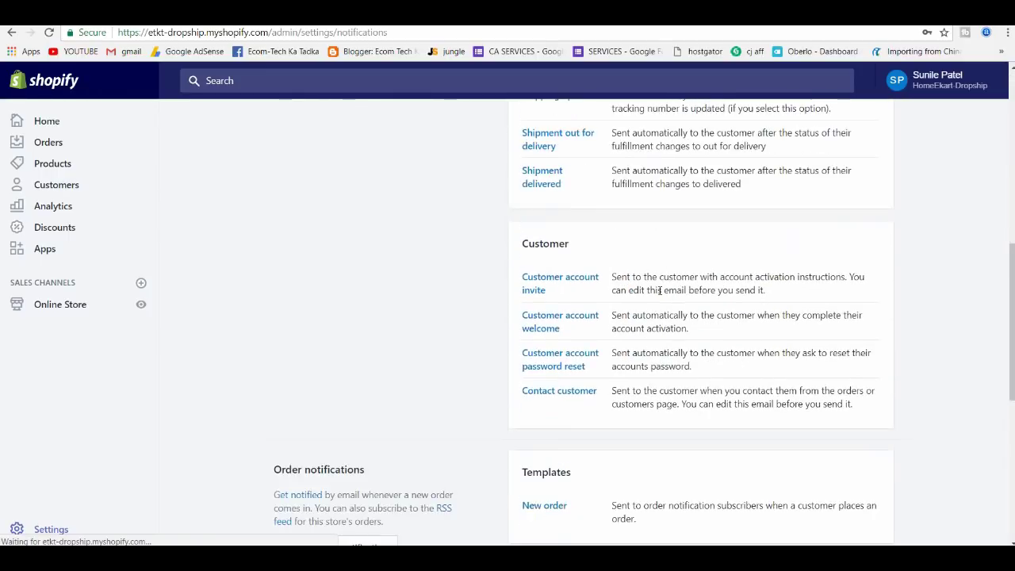
pyautogui.scroll(-1, 658, 290)
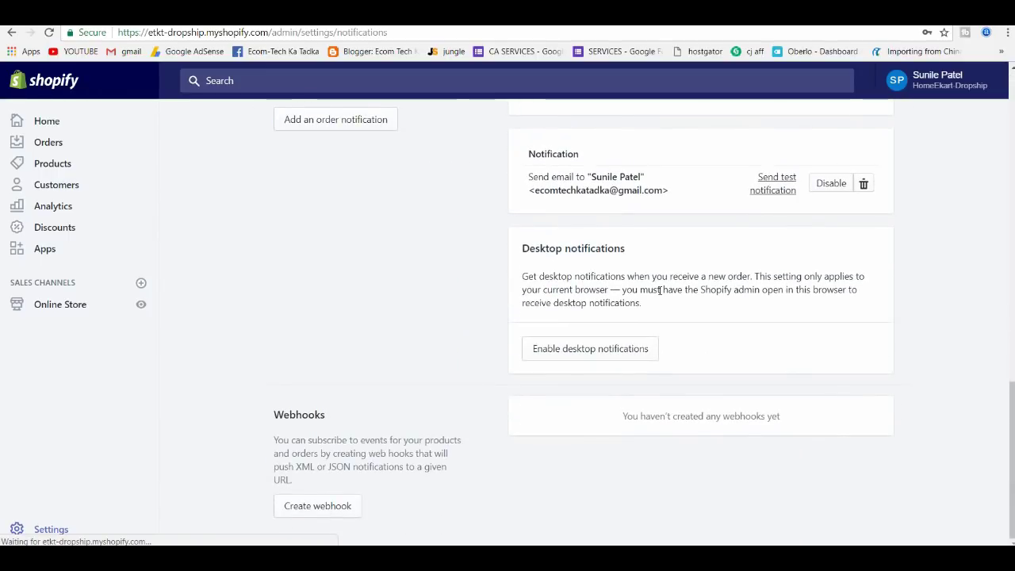
pyautogui.scroll(15, 659, 290)
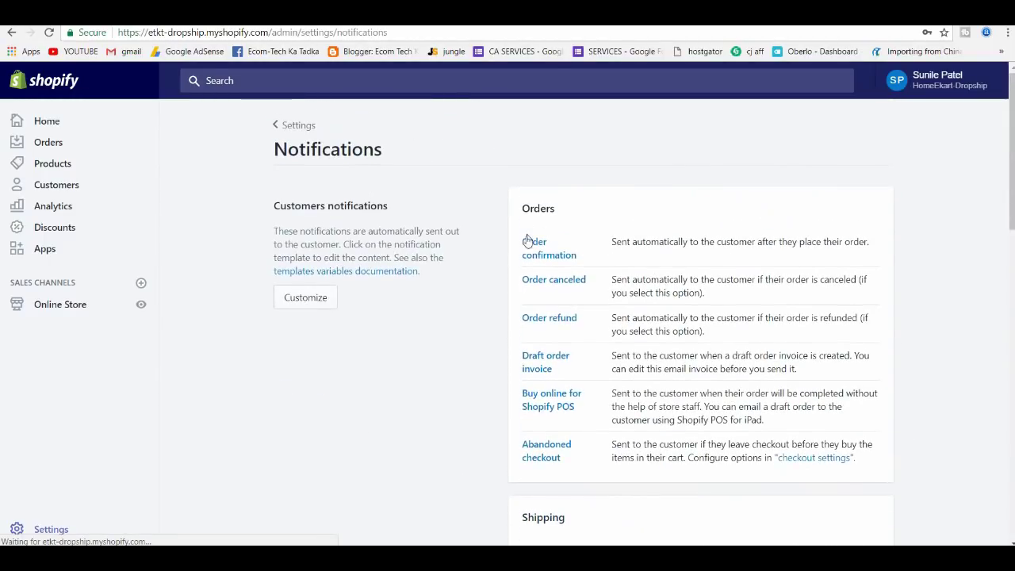
# Open the Order confirmation template and examine its email body and SMS content
pyautogui.click(546, 254)
pyautogui.click(545, 252)
pyautogui.scroll(-8, 542, 330)
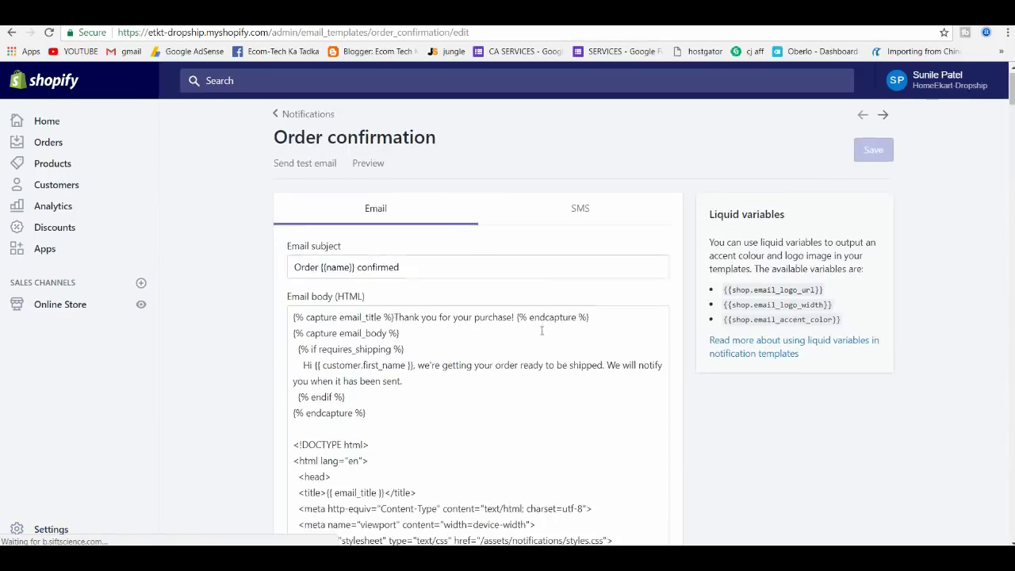
pyautogui.scroll(-3, 541, 329)
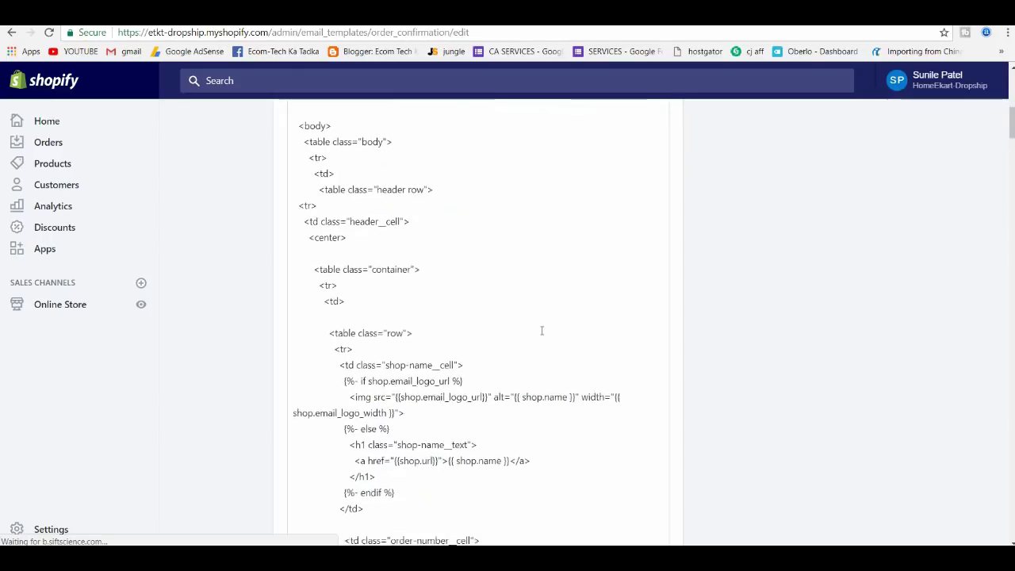
pyautogui.scroll(10, 542, 330)
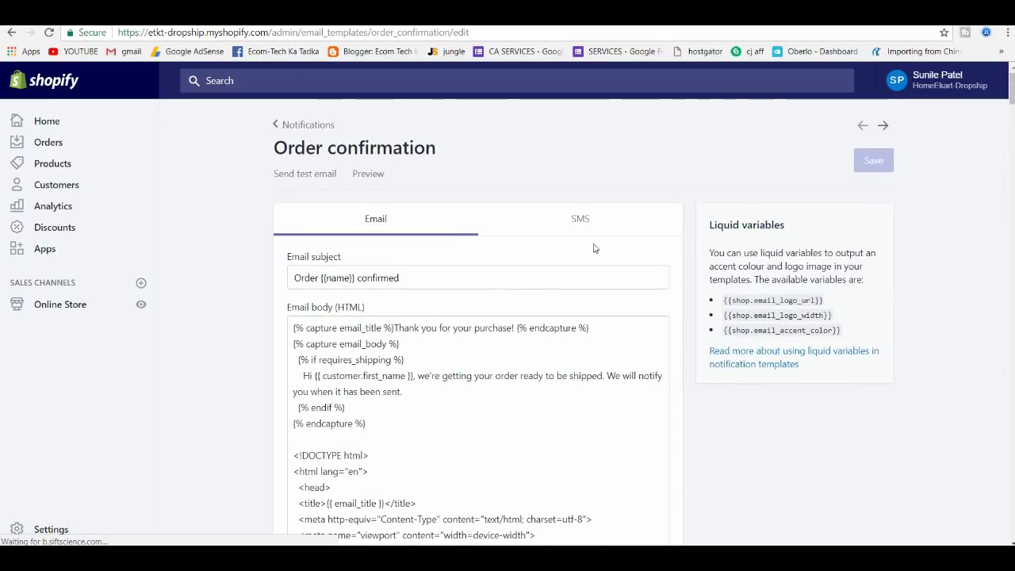
pyautogui.click(584, 216)
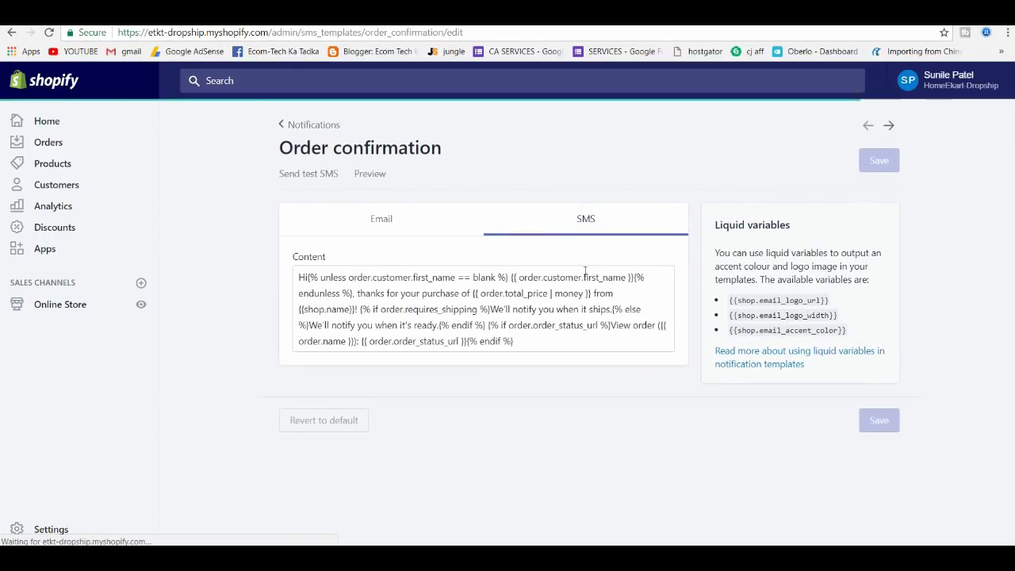
pyautogui.click(391, 220)
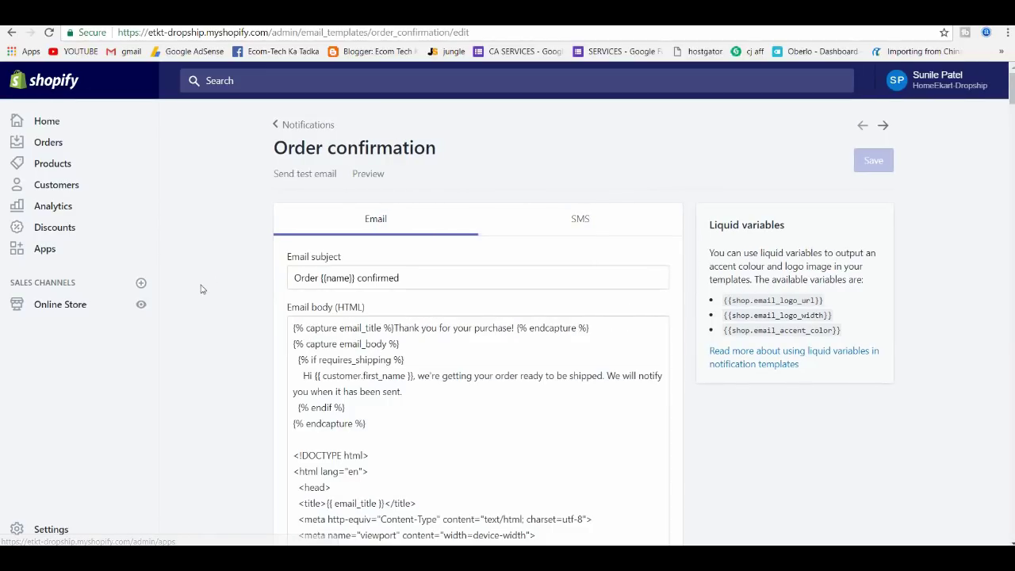
# Open the billing settings, review the credit card, invoices and credits sections, and return to the settings overview
pyautogui.click(57, 528)
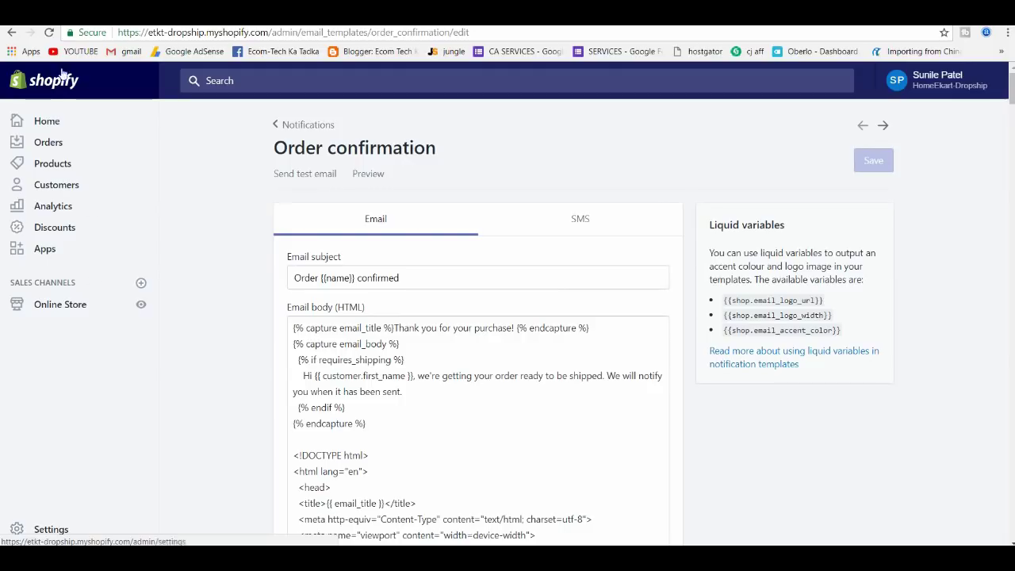
pyautogui.click(56, 524)
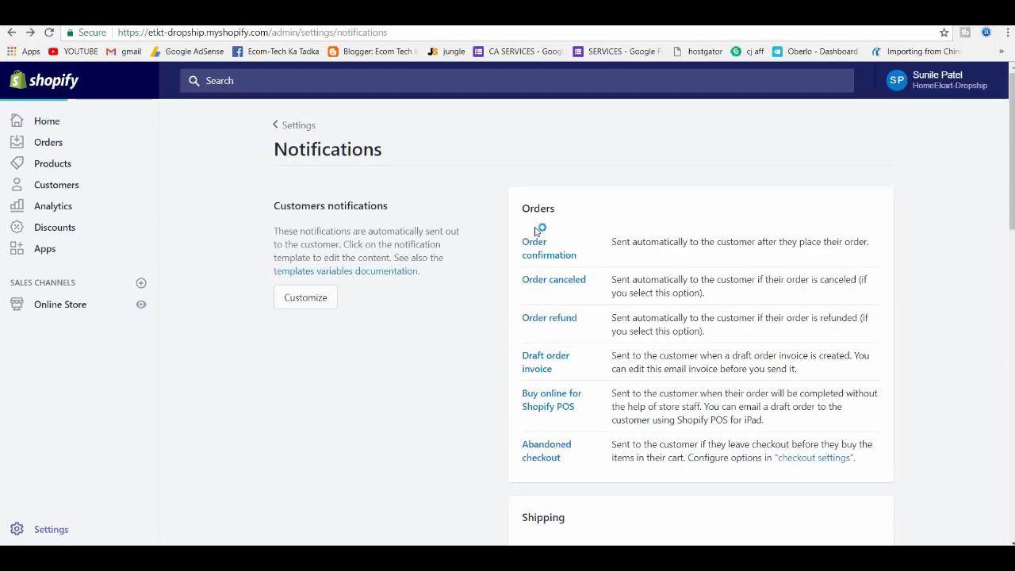
pyautogui.click(756, 268)
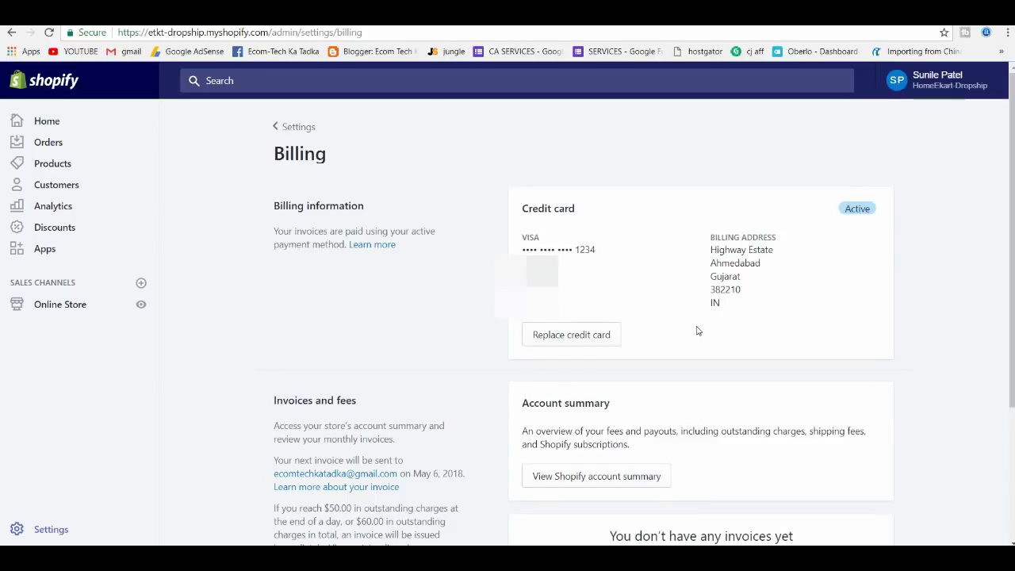
pyautogui.scroll(-2, 698, 330)
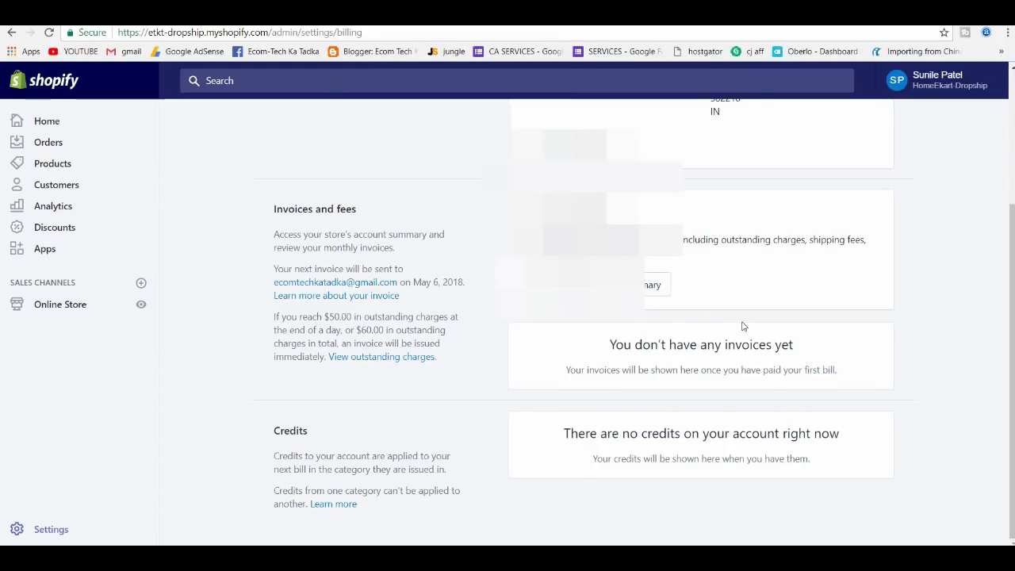
pyautogui.scroll(3, 743, 326)
pyautogui.hotkey('alt', 'Left')
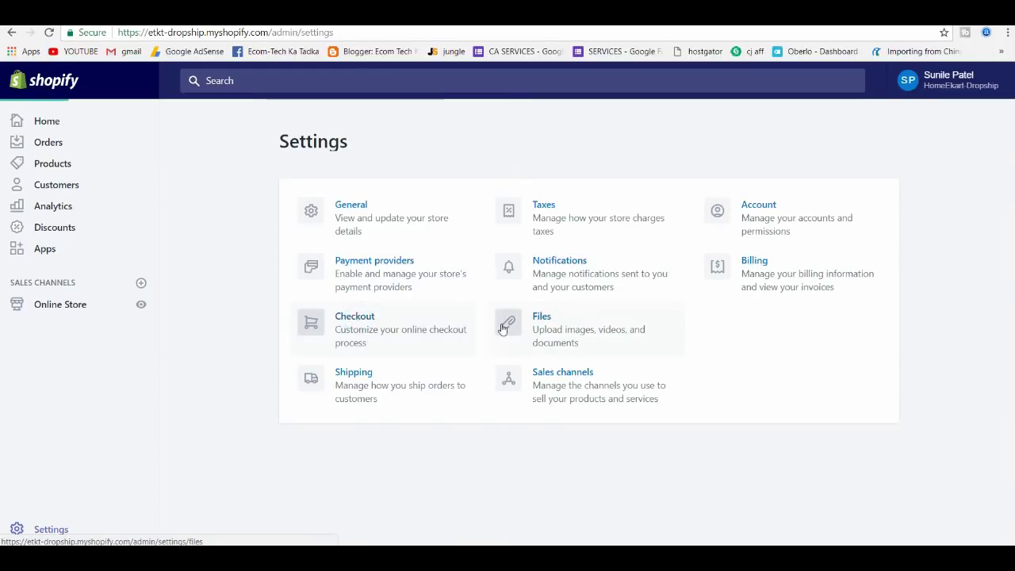
# Open the checkout settings and review the style, customer accounts and customer contact options
pyautogui.click(453, 324)
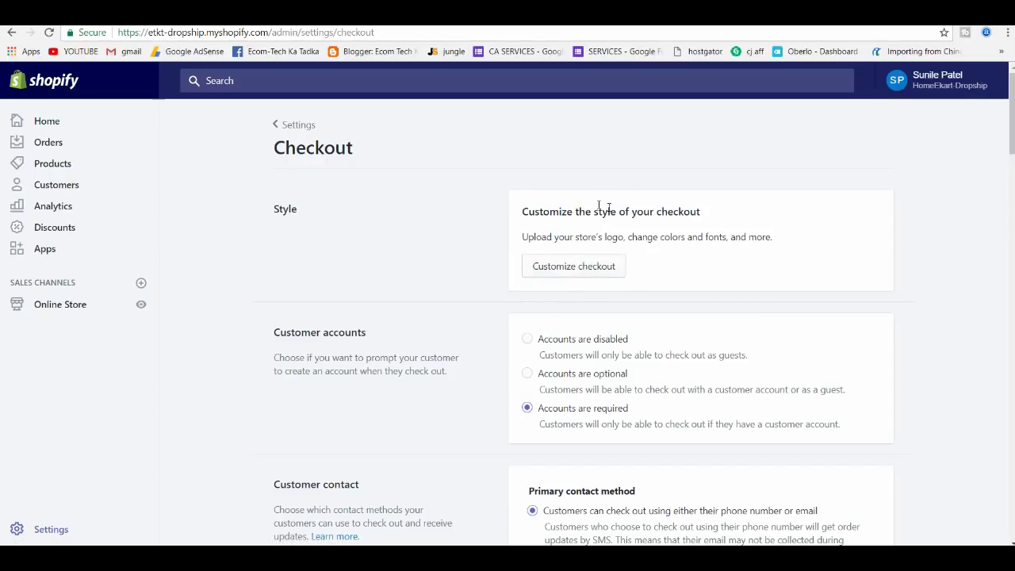
pyautogui.scroll(-2, 657, 285)
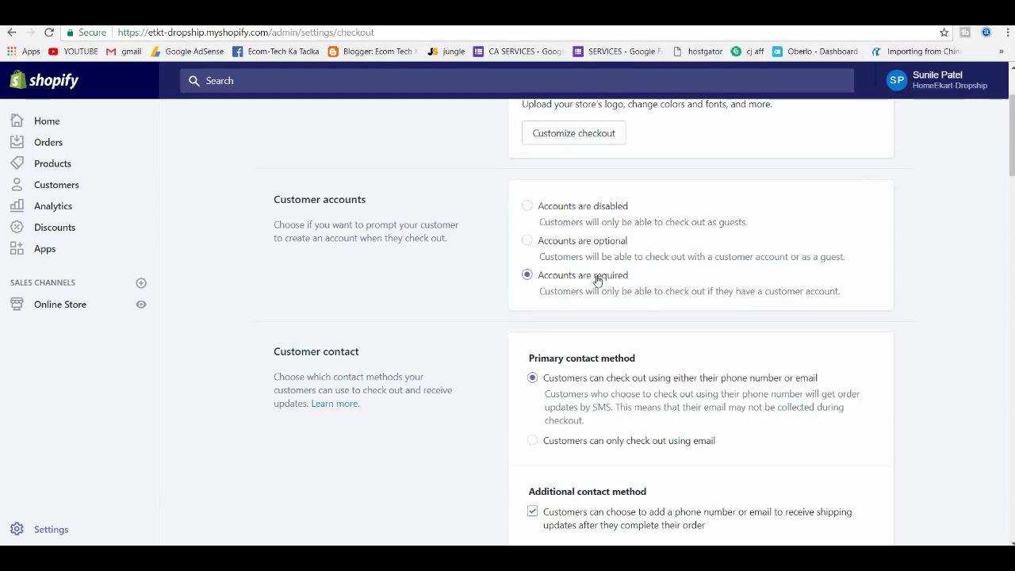
pyautogui.click(829, 293)
pyautogui.scroll(-2, 673, 328)
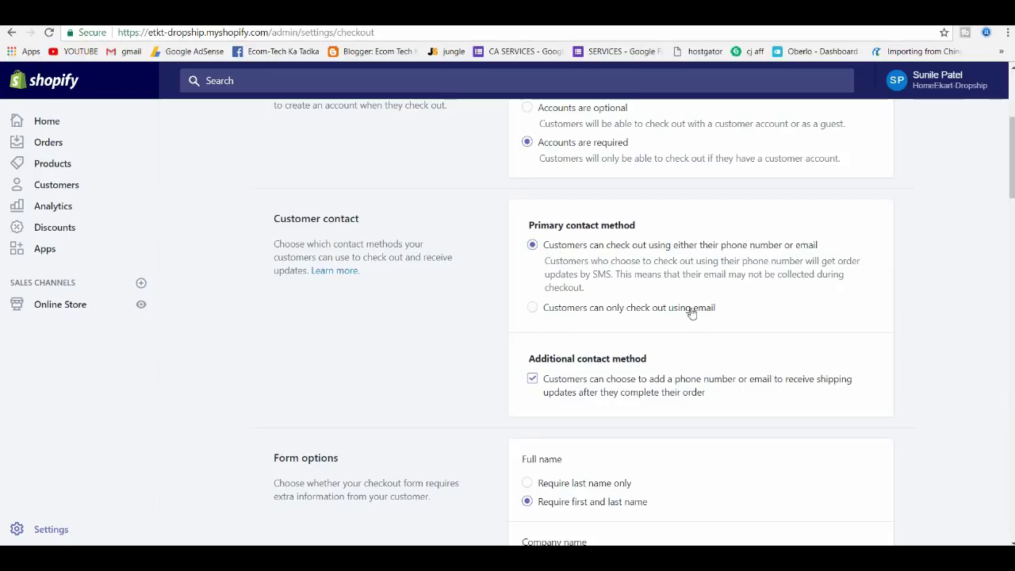
pyautogui.scroll(-1, 690, 314)
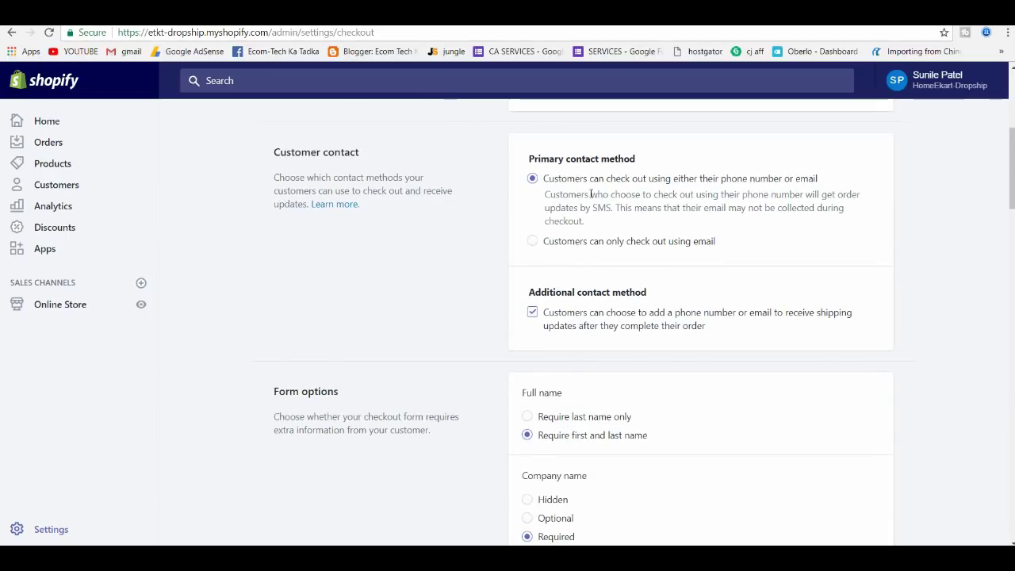
# Review the additional contact method and the checkout form options for name, company, address line 2 and phone number
pyautogui.scroll(-3, 590, 194)
pyautogui.scroll(1, 555, 222)
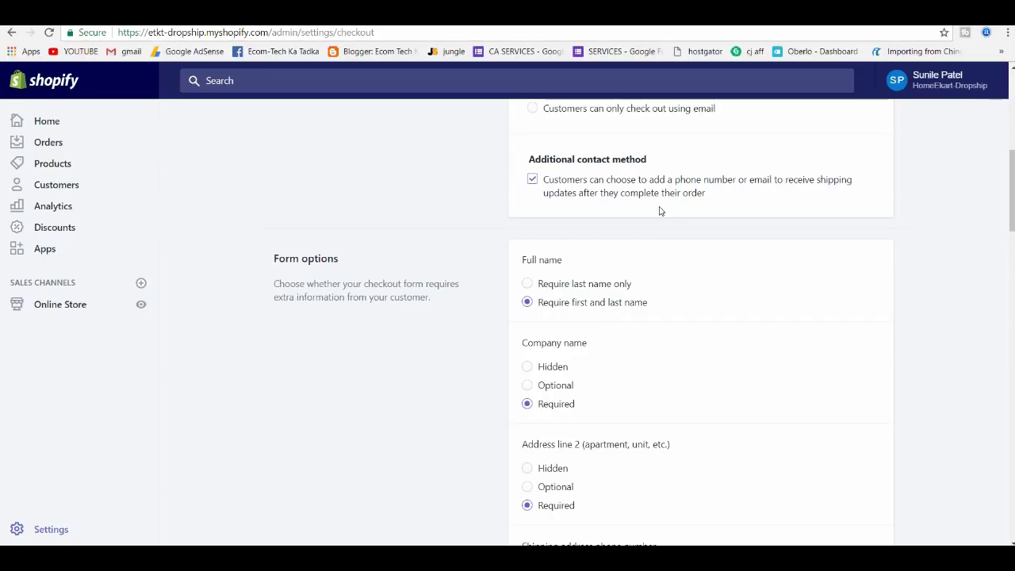
pyautogui.scroll(-1, 628, 259)
pyautogui.scroll(-1, 629, 259)
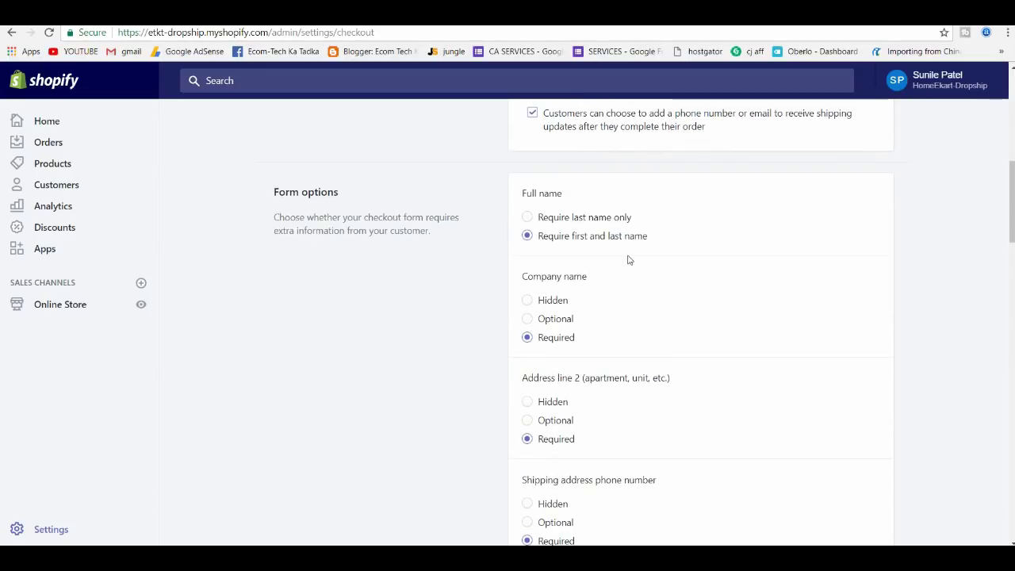
pyautogui.scroll(-2, 593, 282)
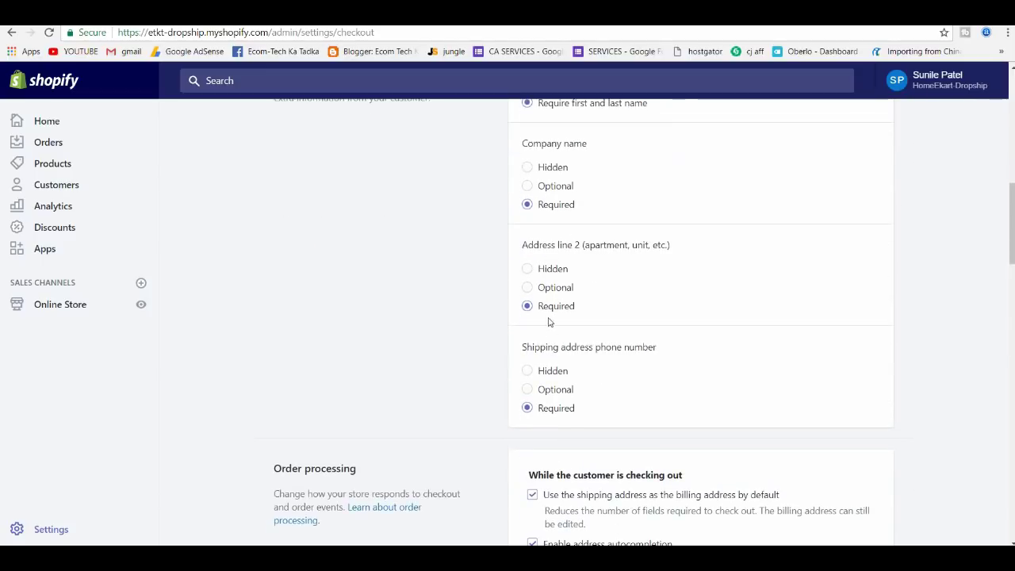
# In order processing, set customers to agree to receive promotional emails by default
pyautogui.scroll(-2, 553, 321)
pyautogui.scroll(-1, 613, 300)
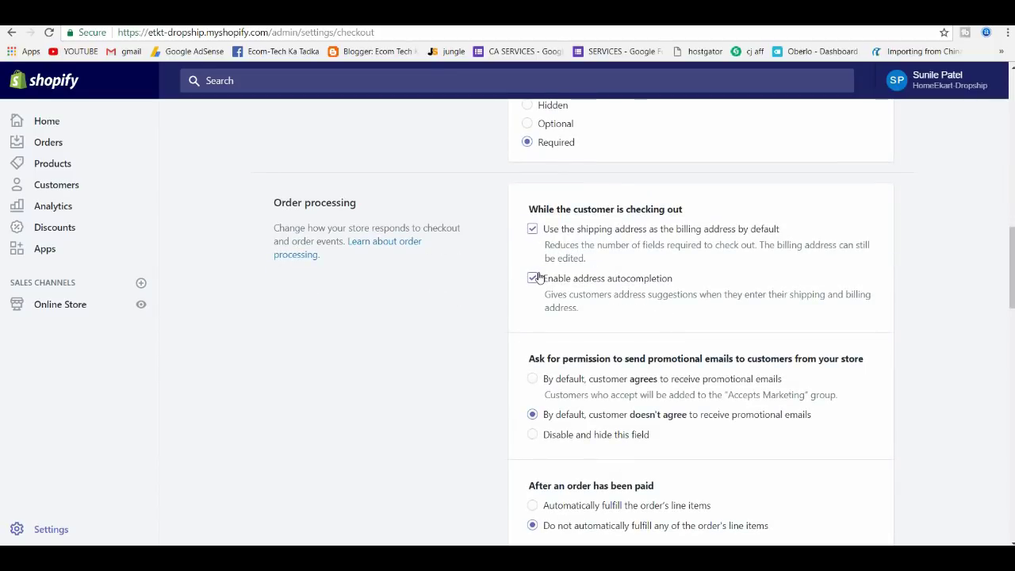
pyautogui.scroll(-2, 547, 269)
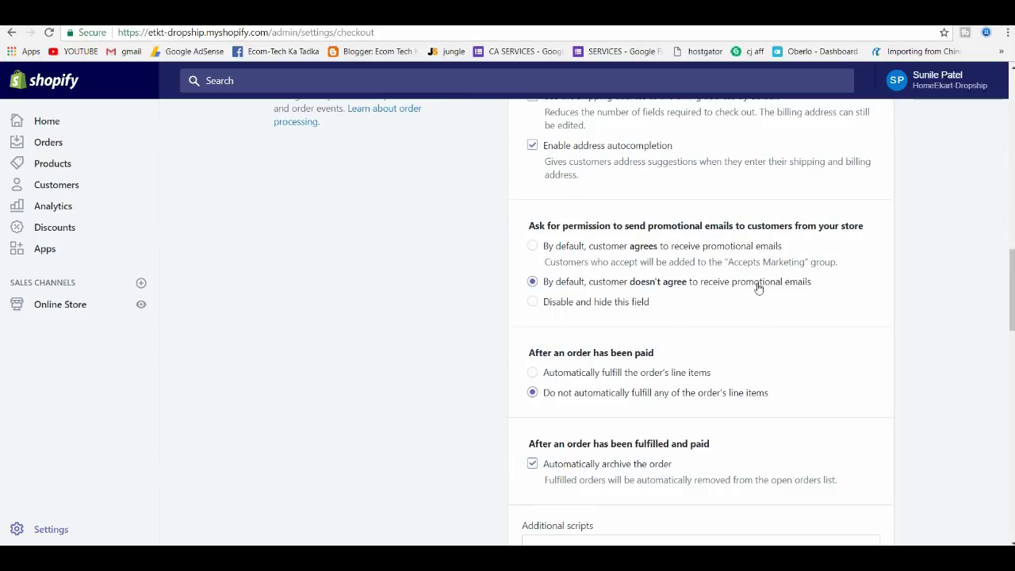
pyautogui.click(533, 247)
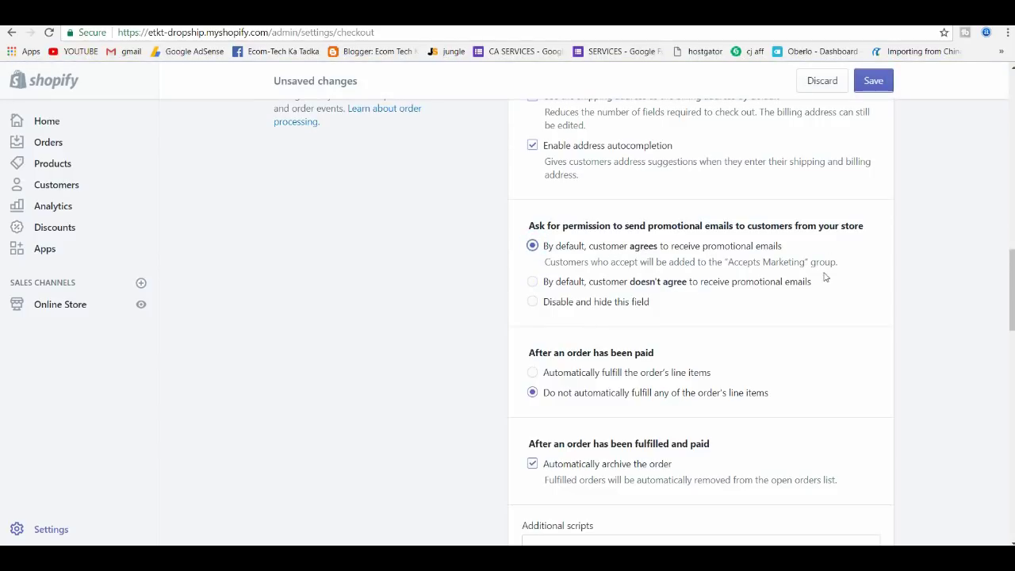
# Set paid orders to automatically fulfill their line items and notify customers of their shipment
pyautogui.scroll(-1, 813, 283)
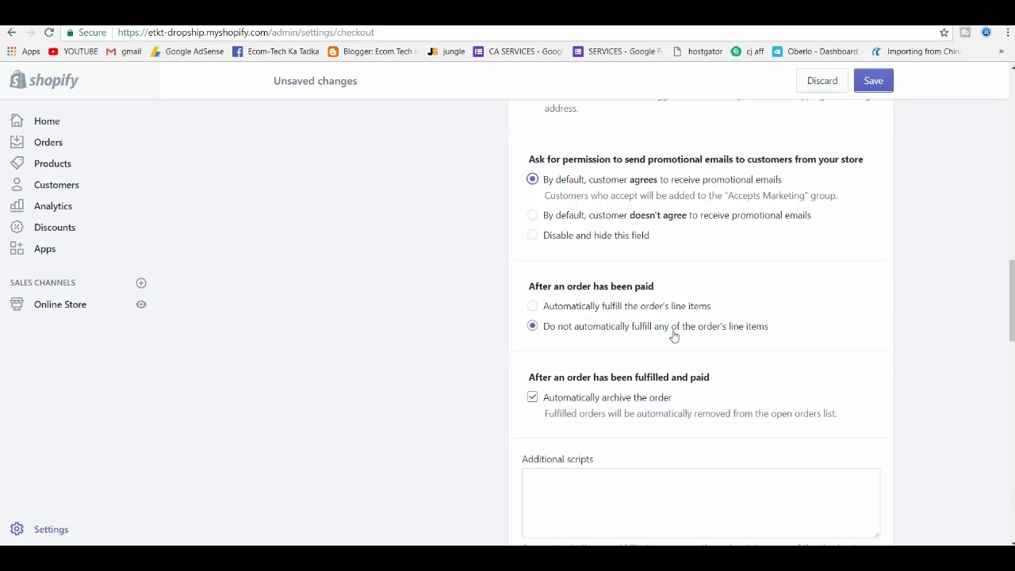
pyautogui.click(533, 309)
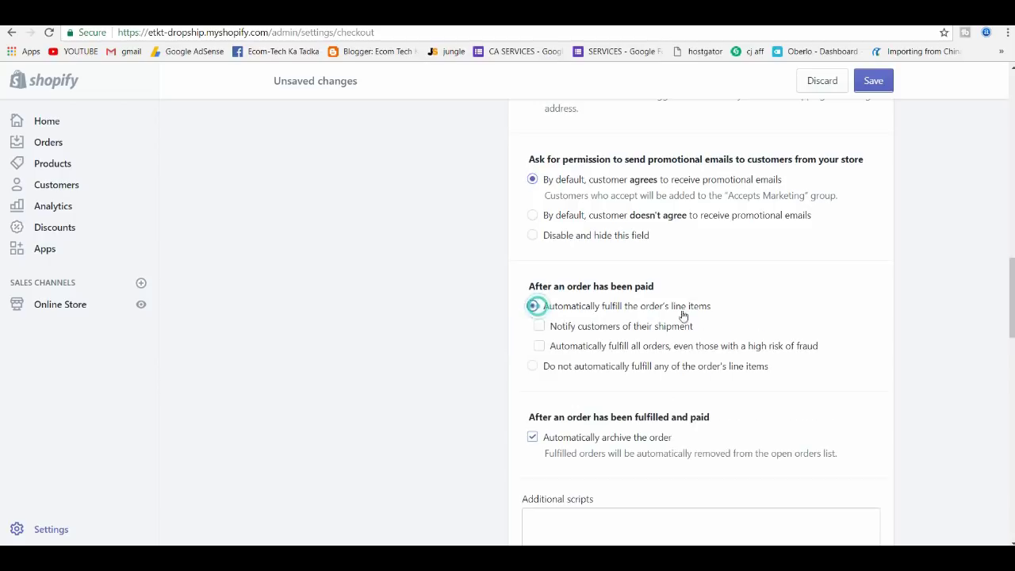
pyautogui.scroll(-1, 757, 317)
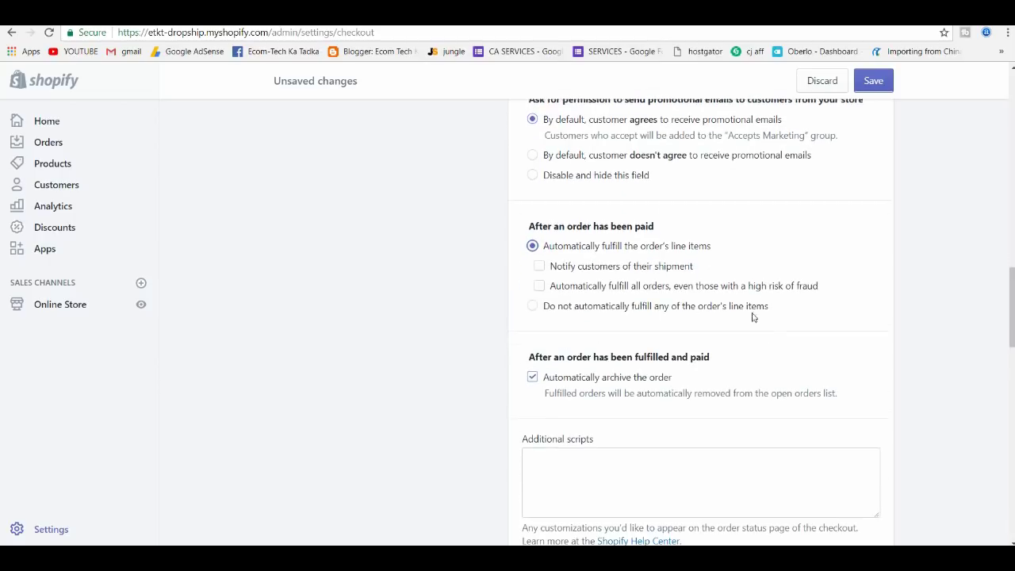
pyautogui.click(540, 261)
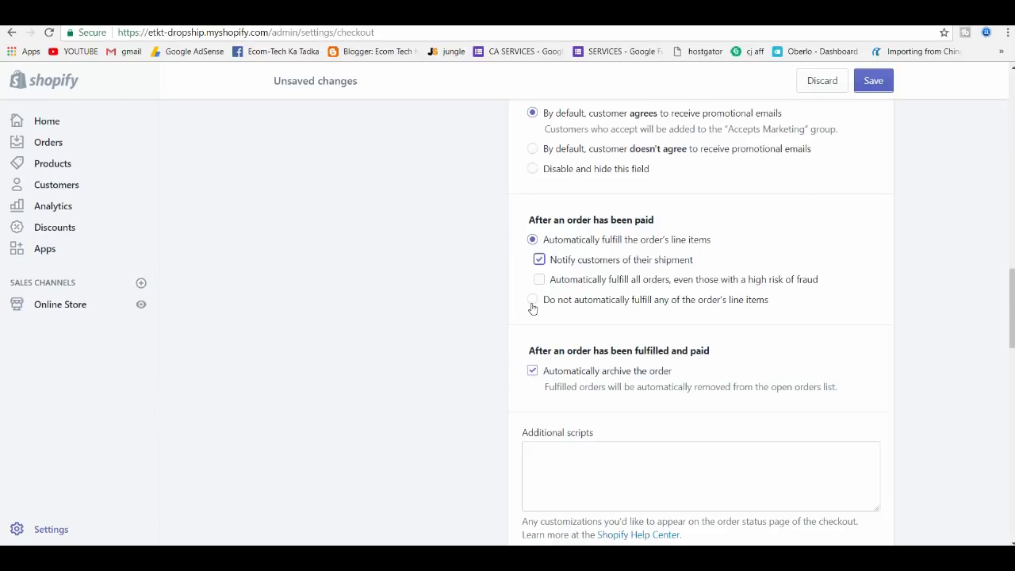
# Look over the order archiving option, the additional scripts field and the abandoned checkout email options
pyautogui.scroll(-2, 670, 325)
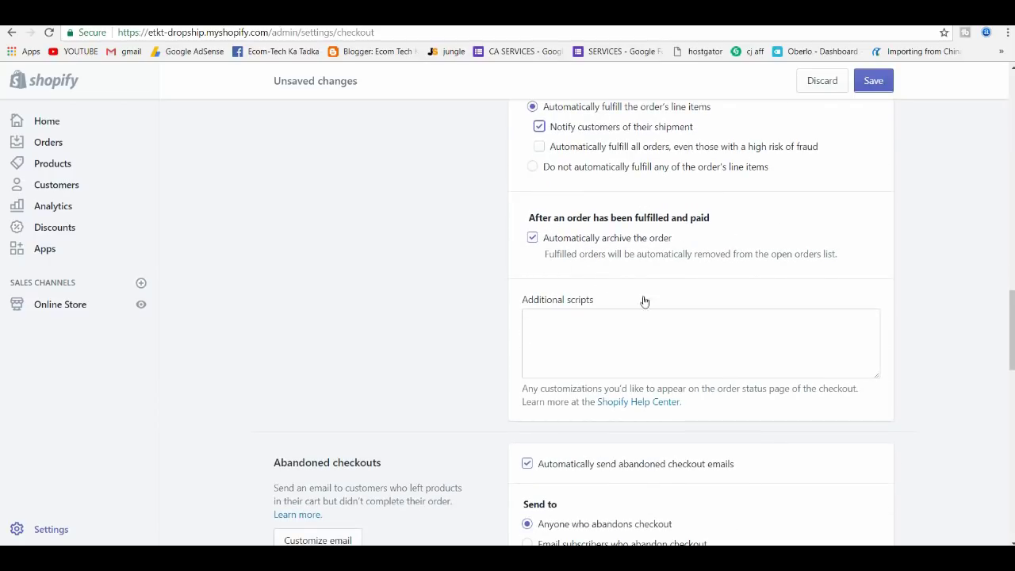
pyautogui.click(600, 337)
pyautogui.scroll(-3, 614, 313)
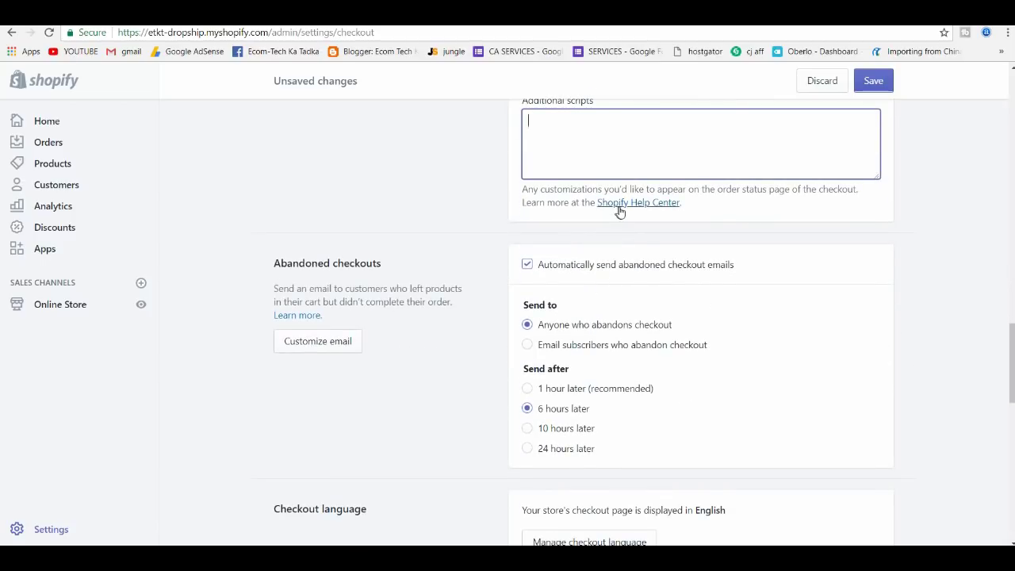
# Review who receives abandoned checkout emails, the sending delay options and the checkout language setting
pyautogui.scroll(-1, 622, 279)
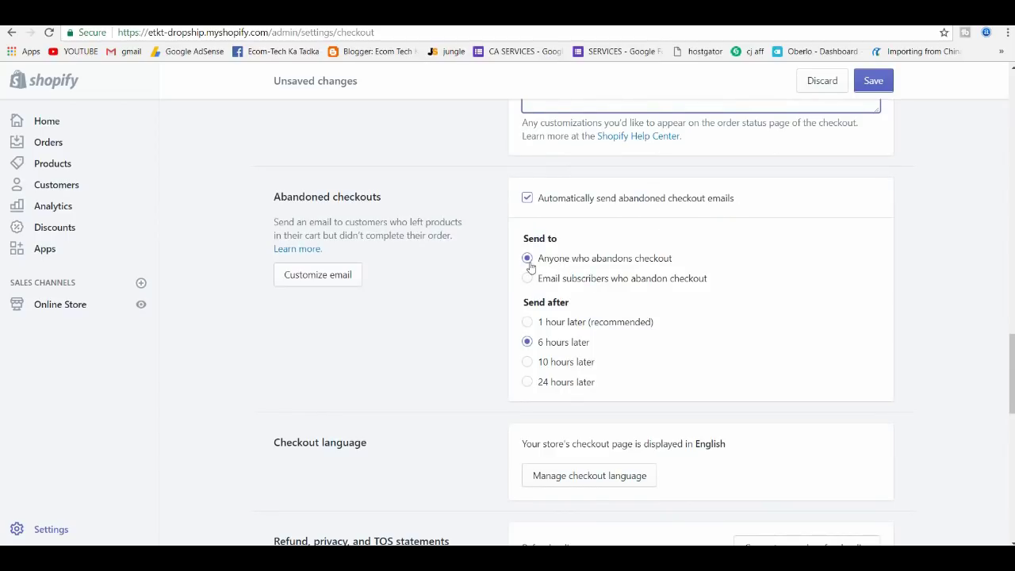
pyautogui.scroll(-1, 626, 276)
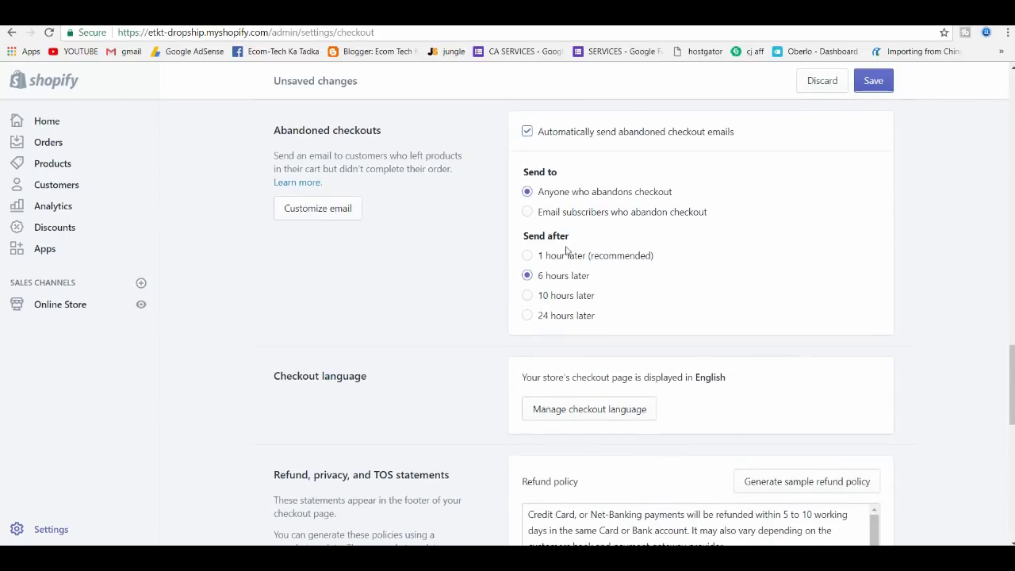
pyautogui.scroll(-1, 581, 283)
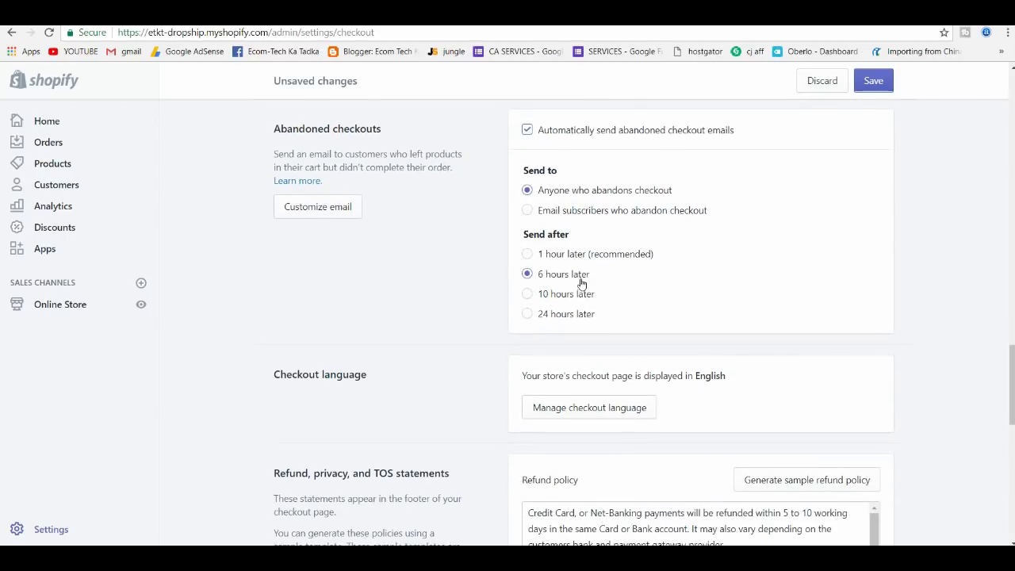
pyautogui.scroll(-1, 582, 283)
# Look over the refund policy, privacy policy and terms of service statements, and save the checkout settings
pyautogui.scroll(-2, 583, 285)
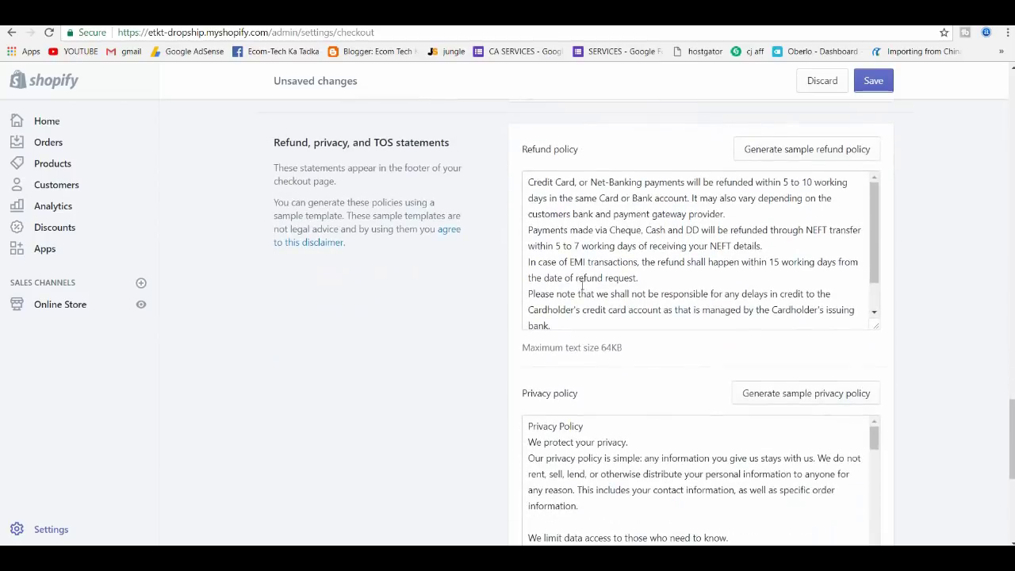
pyautogui.scroll(-1, 657, 293)
pyautogui.scroll(-5, 608, 394)
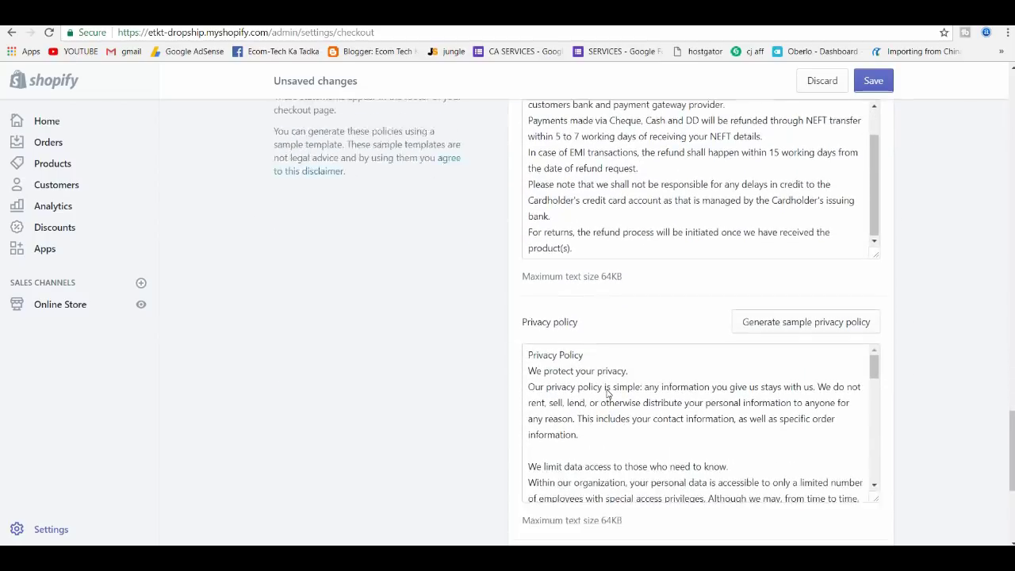
pyautogui.scroll(-1, 619, 315)
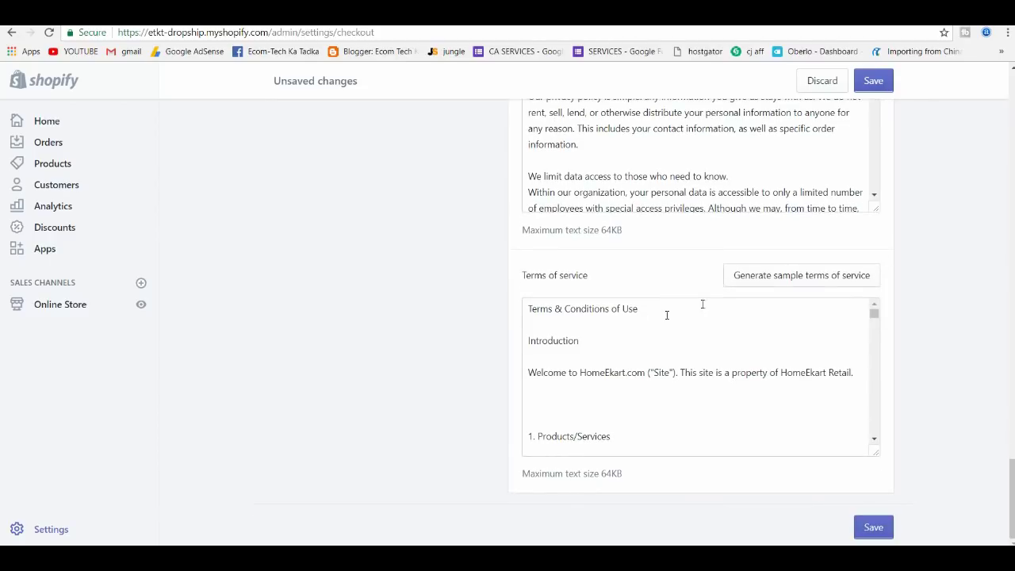
pyautogui.scroll(-10, 875, 319)
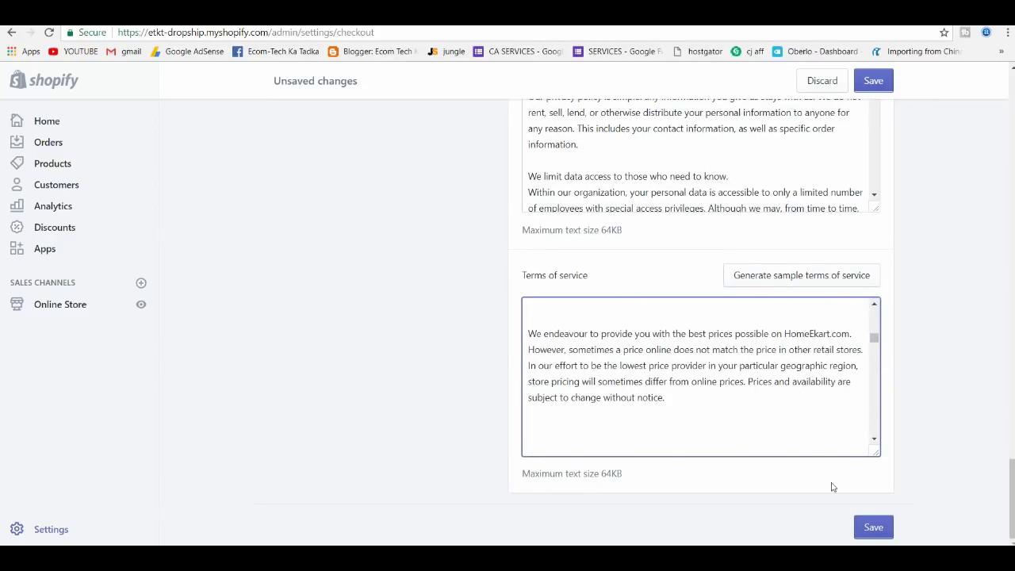
pyautogui.click(875, 534)
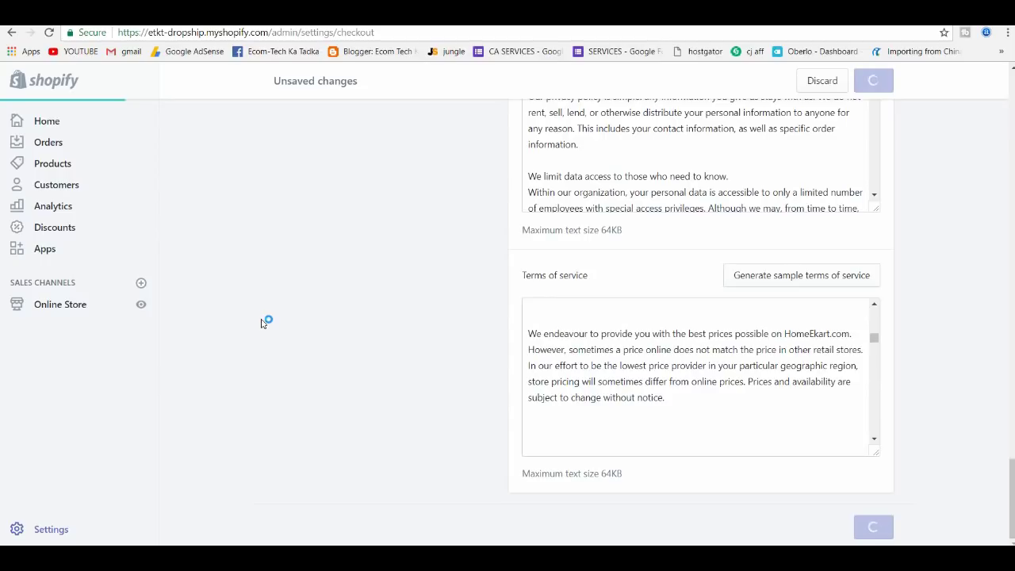
# Go to the Files settings and look over the section for uploading images, videos and documents
pyautogui.hotkey('alt', 'Left')
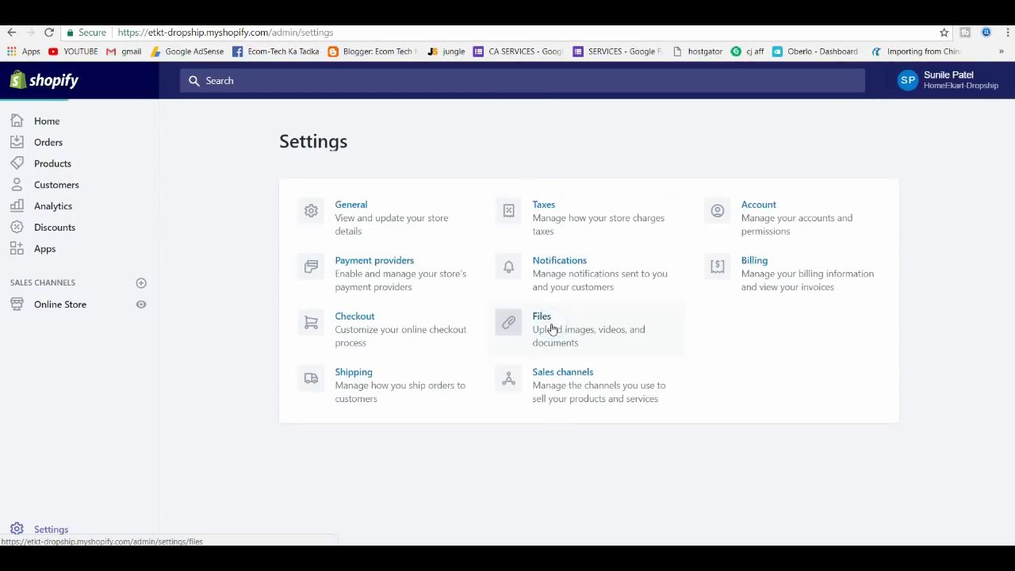
pyautogui.click(553, 328)
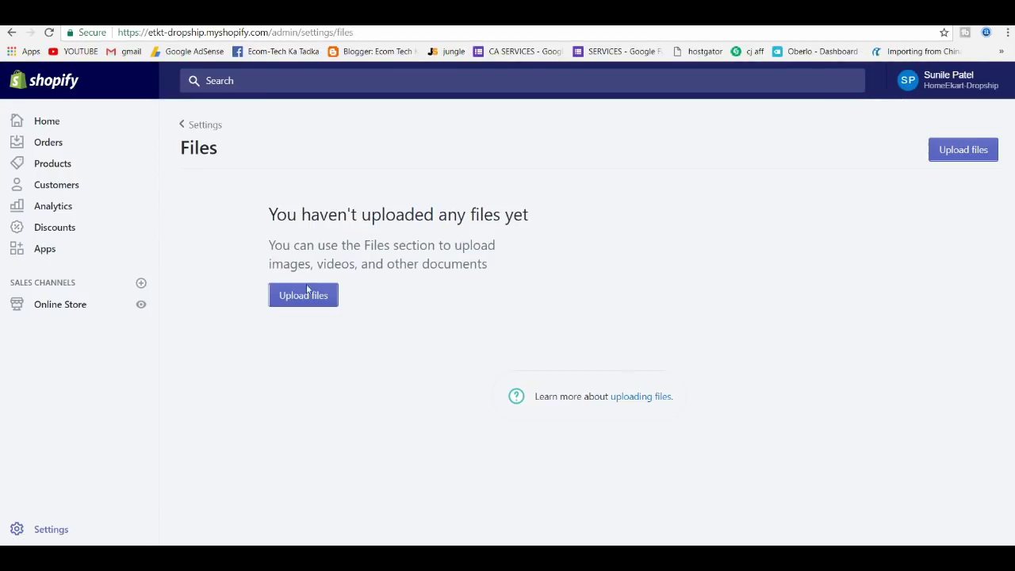
pyautogui.scroll(-2, 357, 326)
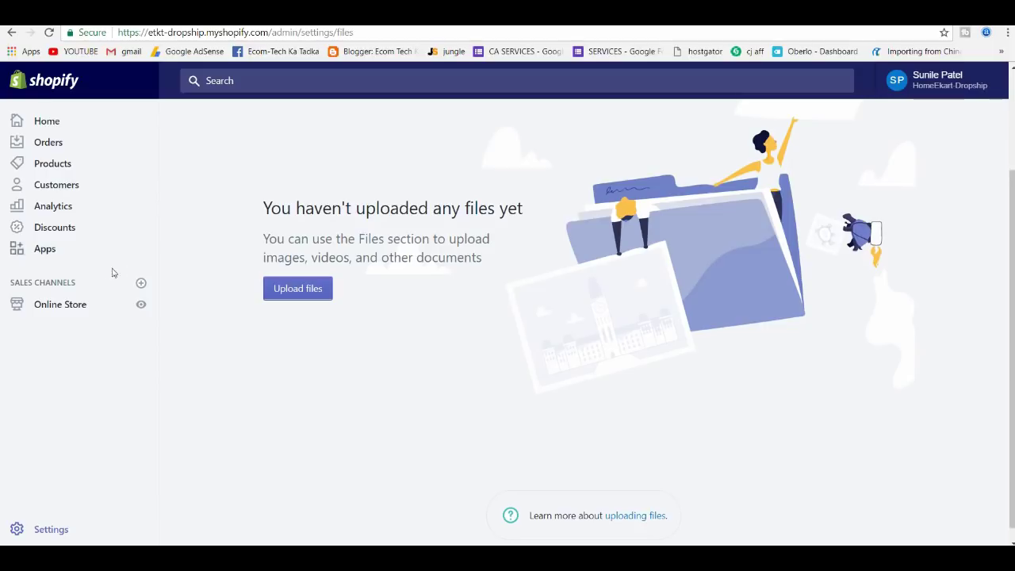
pyautogui.scroll(-1, 424, 277)
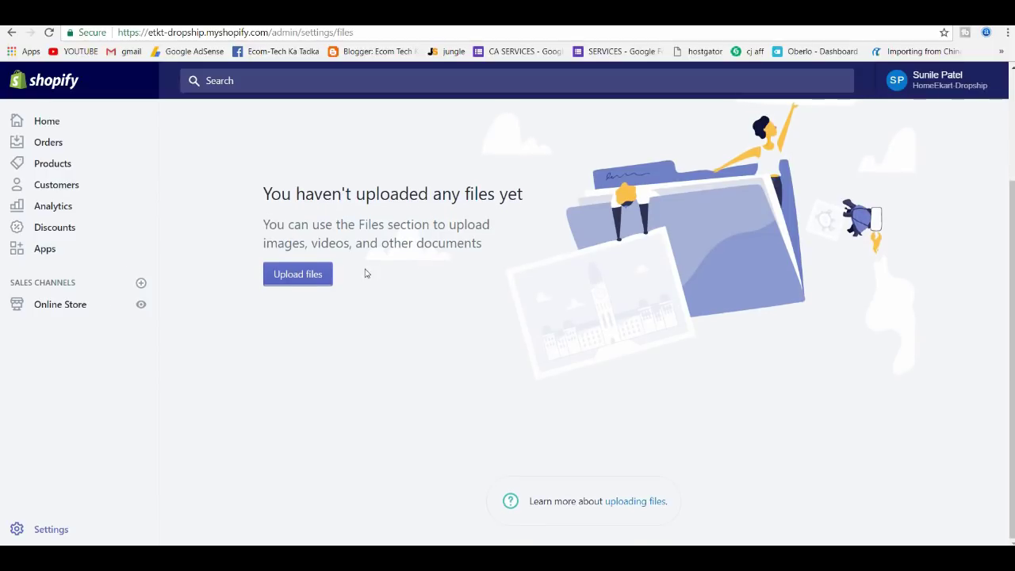
pyautogui.scroll(3, 366, 272)
# Go to the Shipping settings and review the shipping zones and rates, saved packages and additional shipping methods
pyautogui.click(51, 528)
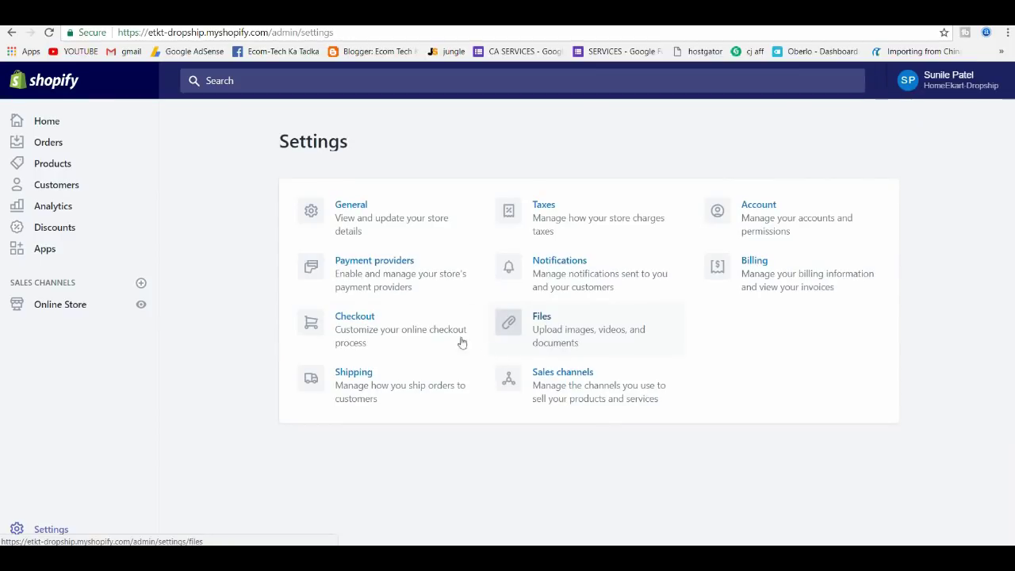
pyautogui.click(348, 384)
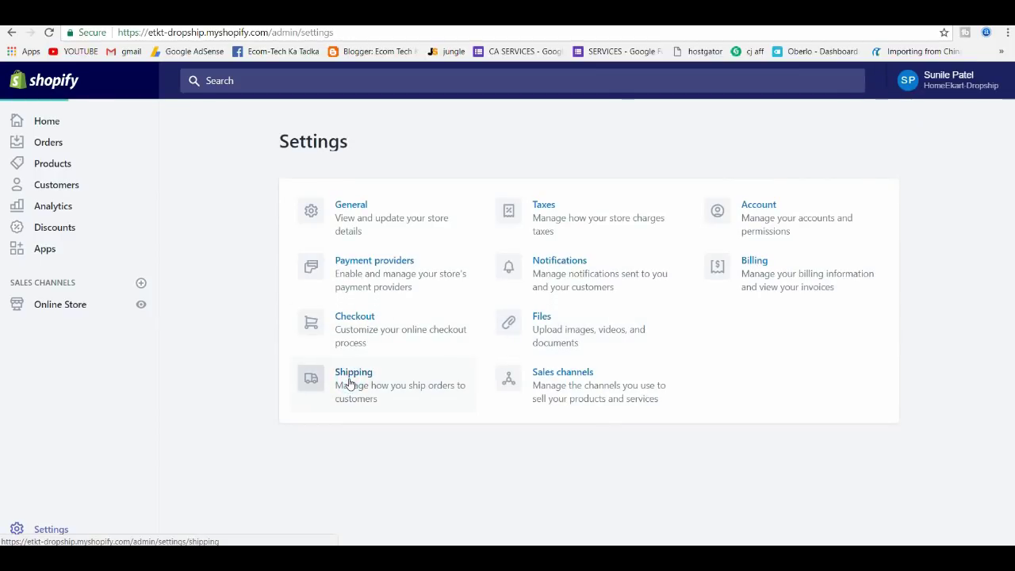
pyautogui.scroll(-2, 723, 356)
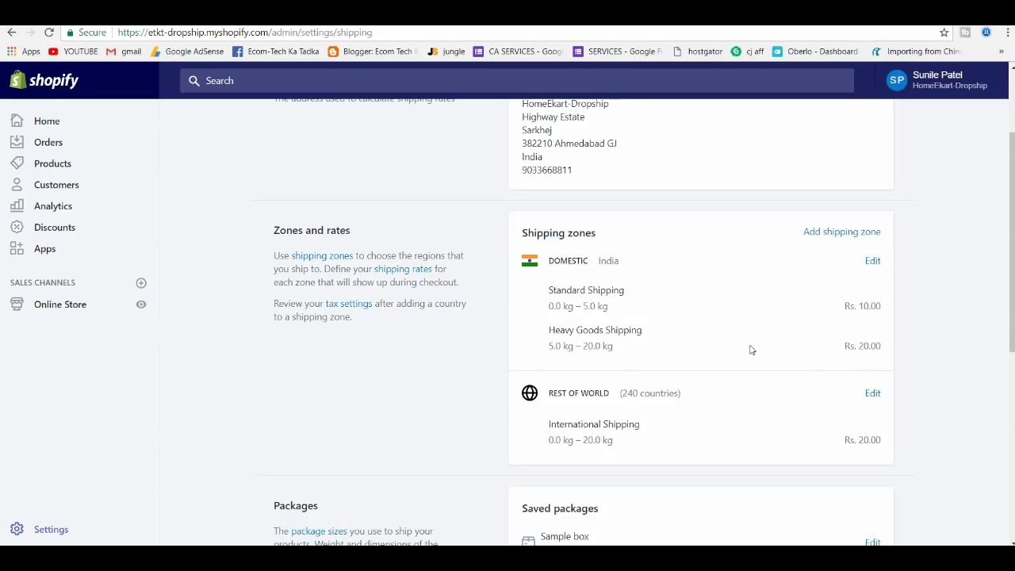
pyautogui.scroll(-1, 752, 349)
pyautogui.scroll(-1, 867, 373)
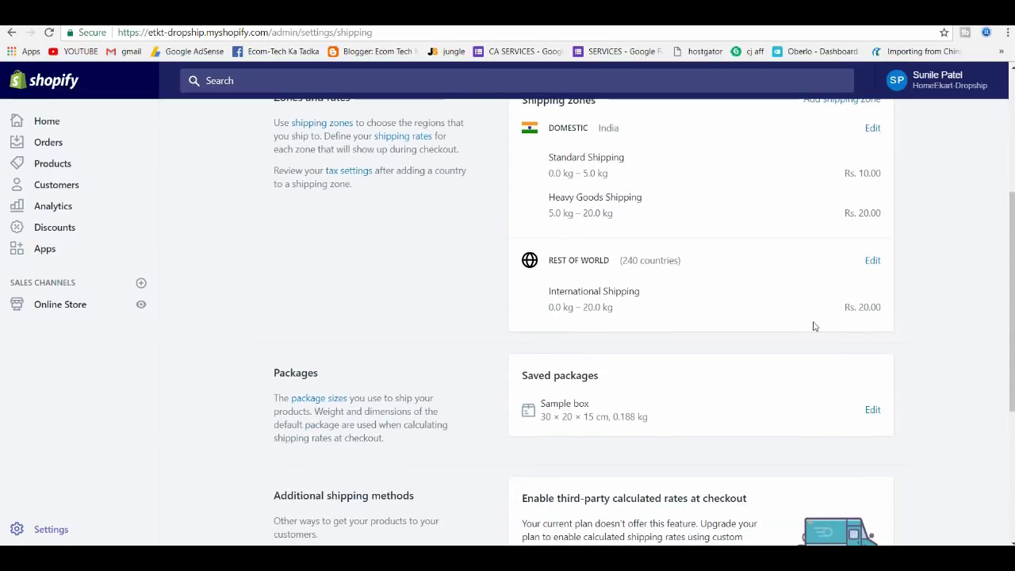
pyautogui.scroll(-1, 812, 326)
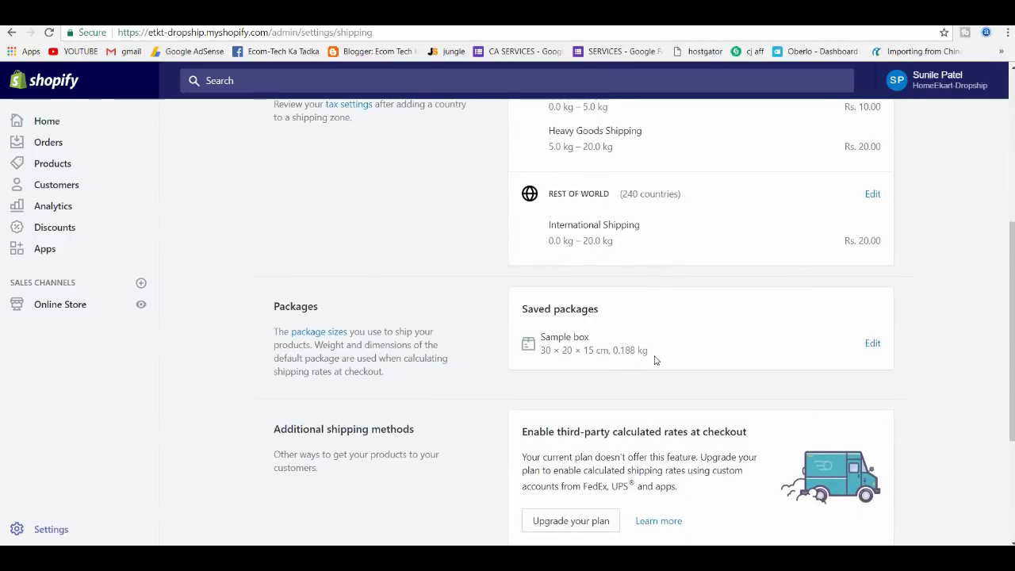
pyautogui.scroll(-1, 655, 360)
pyautogui.scroll(-1, 570, 318)
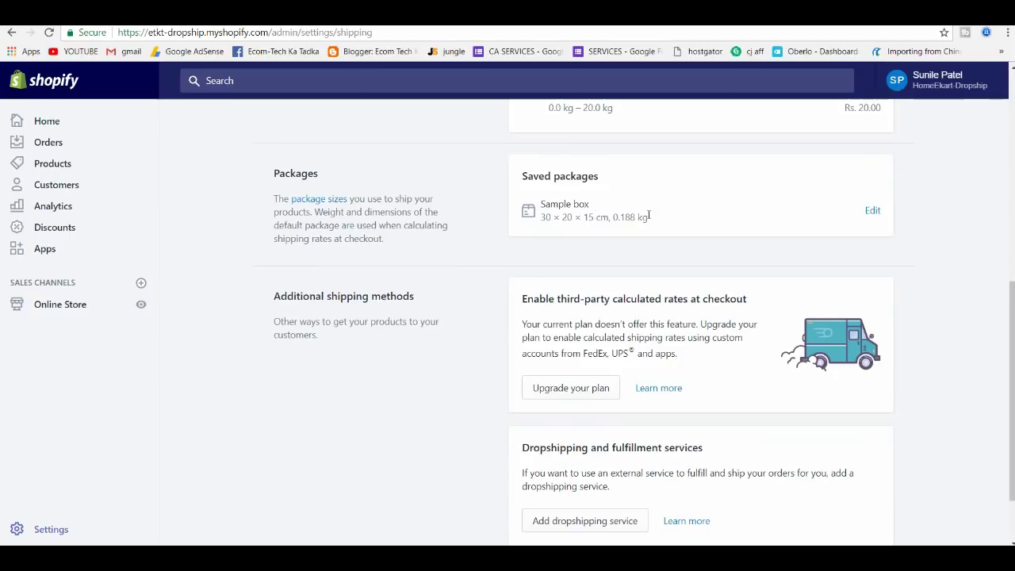
# Inspect the name, dimensions and empty weight fields of the Sample box package, leaving without saving
pyautogui.click(870, 213)
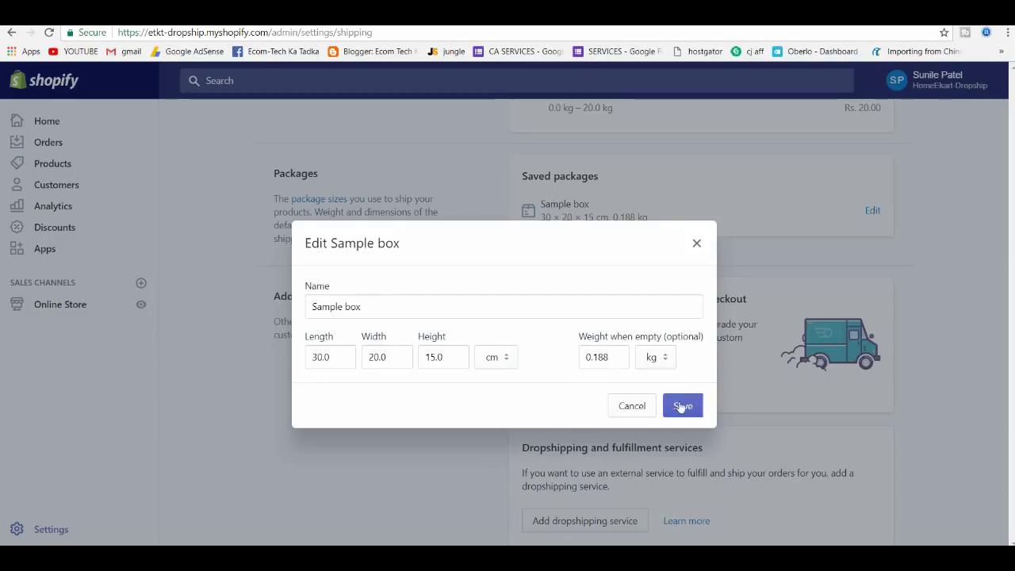
pyautogui.click(379, 302)
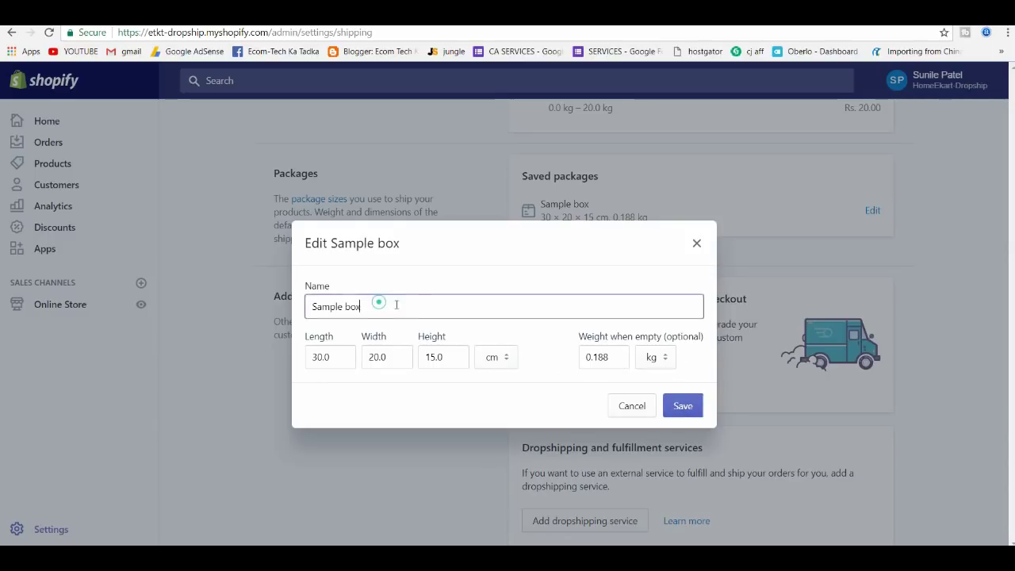
pyautogui.click(637, 407)
# In the Domestic shipping zone, set the Standard Shipping rate's maximum order weight to 0.5 kg and its amount to Rs. 75
pyautogui.scroll(1, 688, 293)
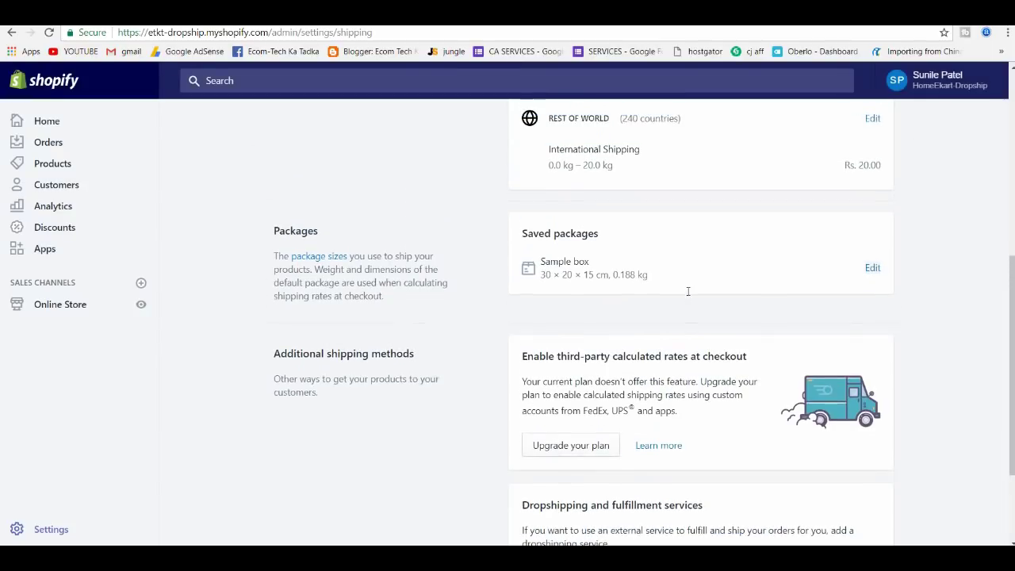
pyautogui.scroll(4, 670, 295)
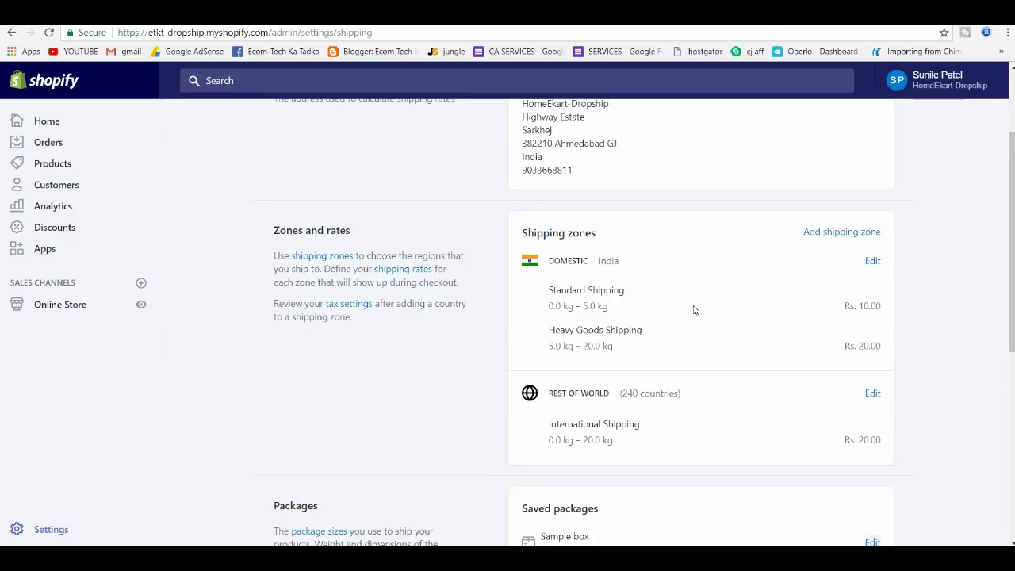
pyautogui.click(872, 261)
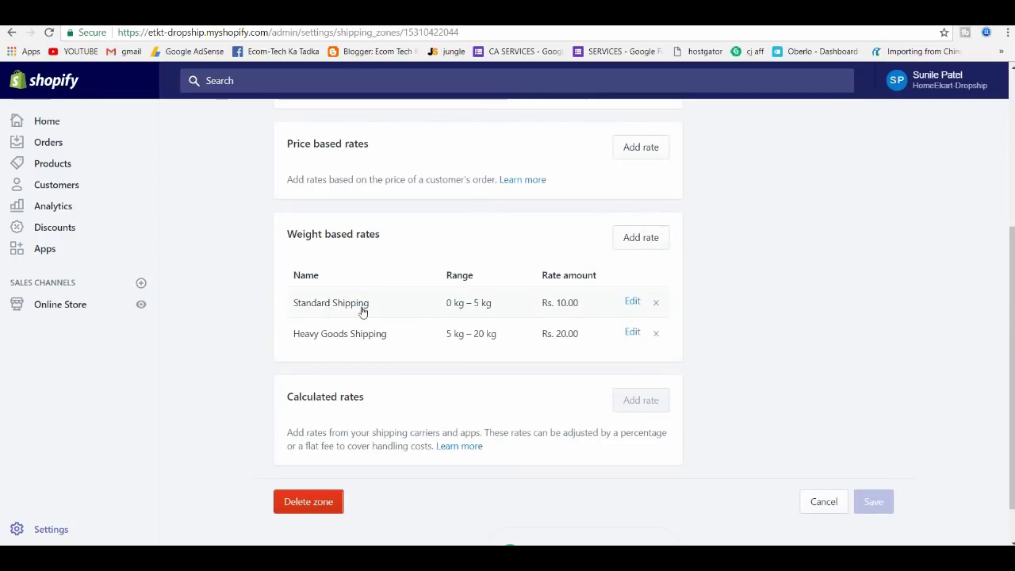
pyautogui.click(634, 302)
pyautogui.doubleClick(537, 312)
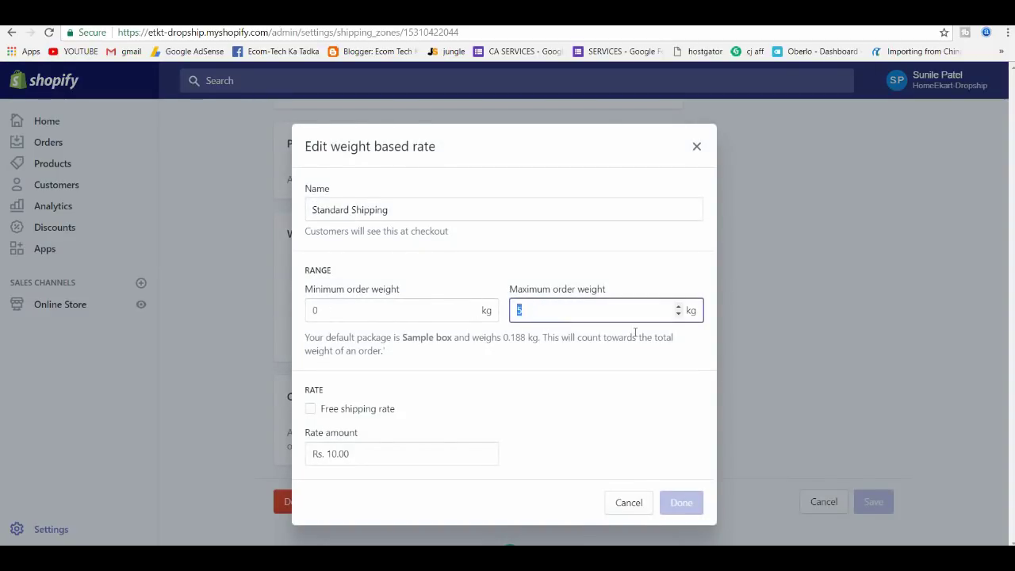
pyautogui.write('0.5')
pyautogui.press('Tab')
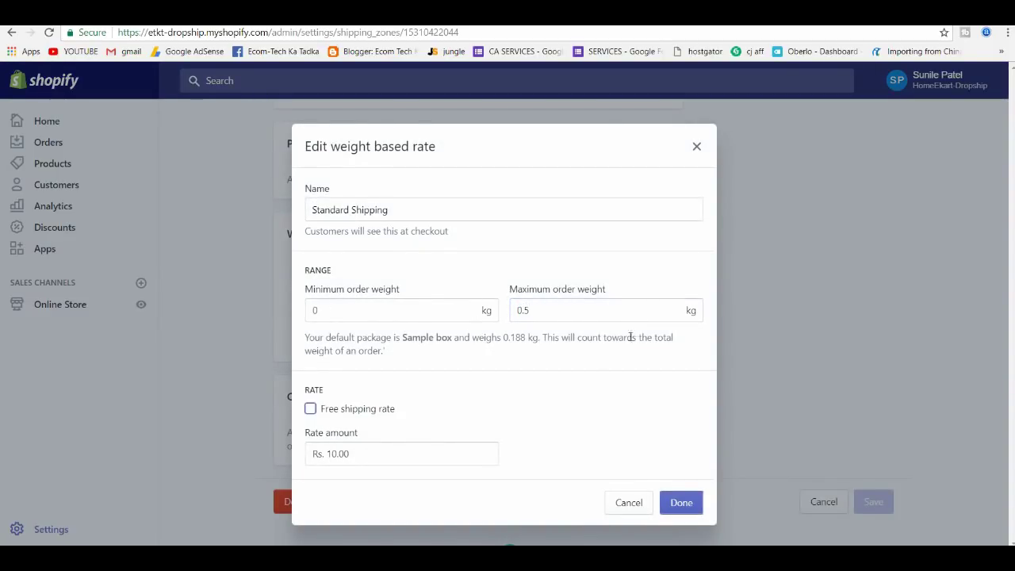
pyautogui.press('Tab')
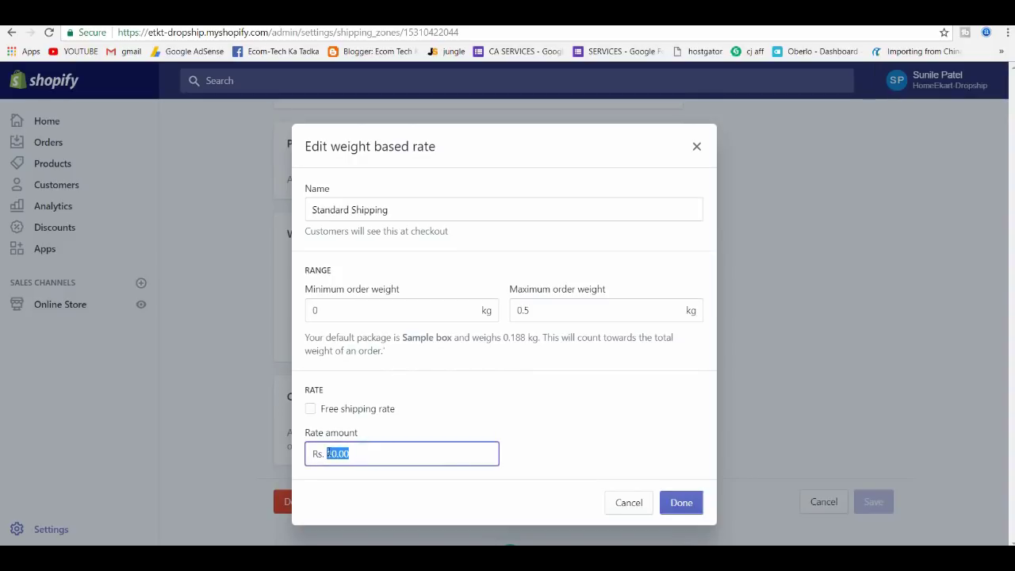
pyautogui.write('75')
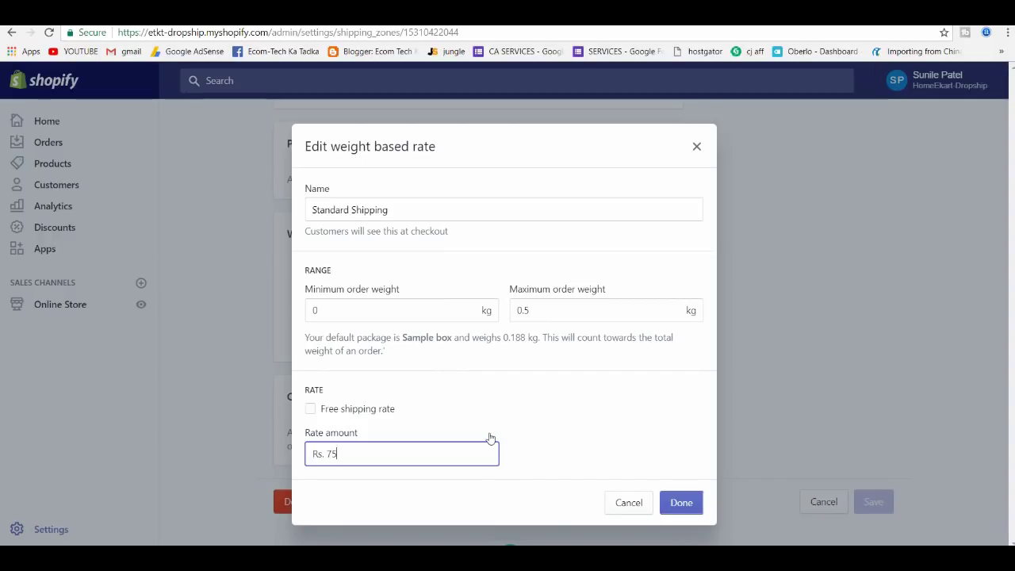
pyautogui.press('Return')
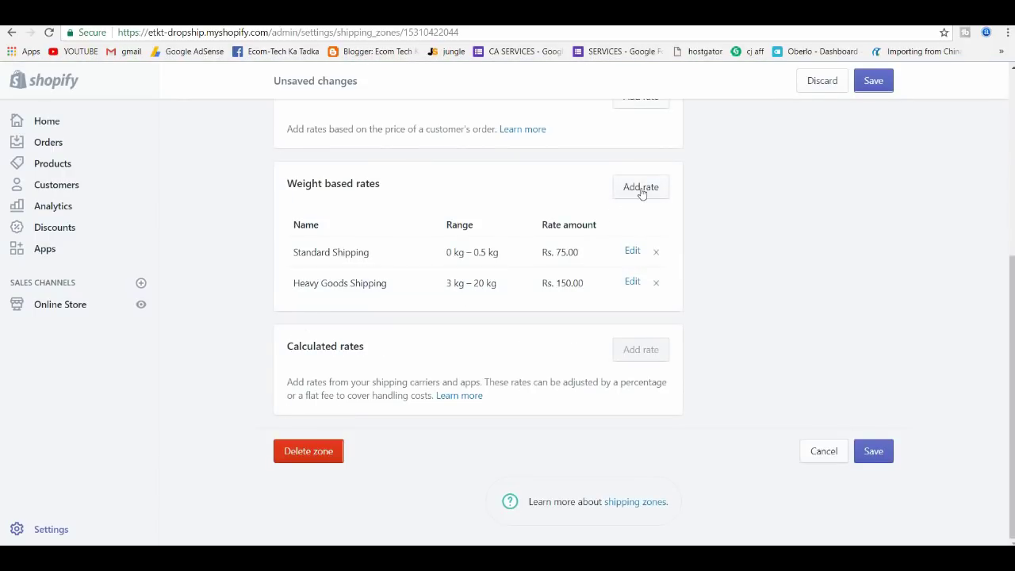
# Set the maximum order weight of the Heavy Goods Shipping rate to 5 kg
pyautogui.click(633, 283)
pyautogui.click(530, 309)
pyautogui.doubleClick(531, 309)
pyautogui.write('5')
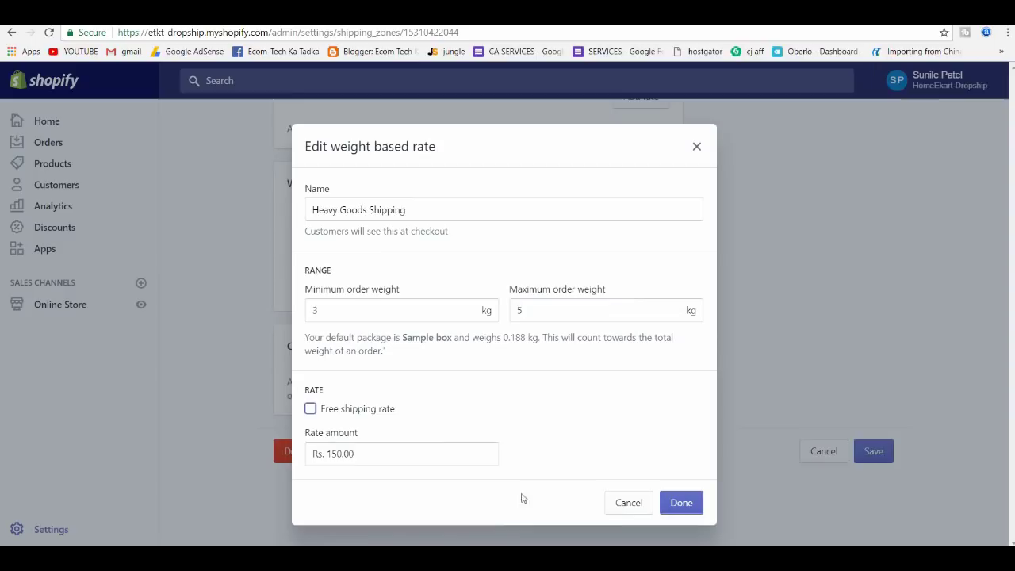
pyautogui.click(681, 502)
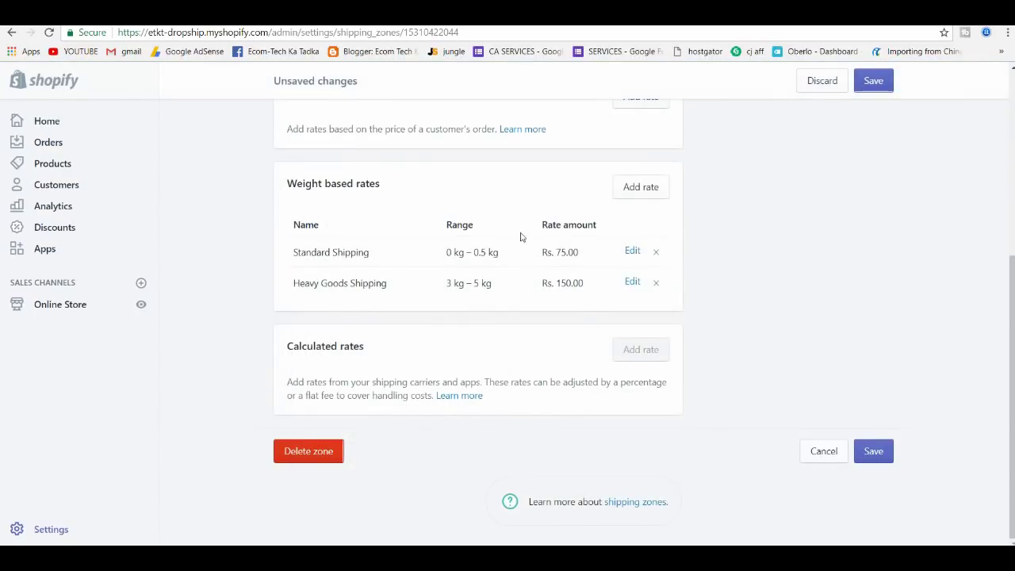
pyautogui.click(642, 190)
pyautogui.click(381, 207)
pyautogui.press('Escape')
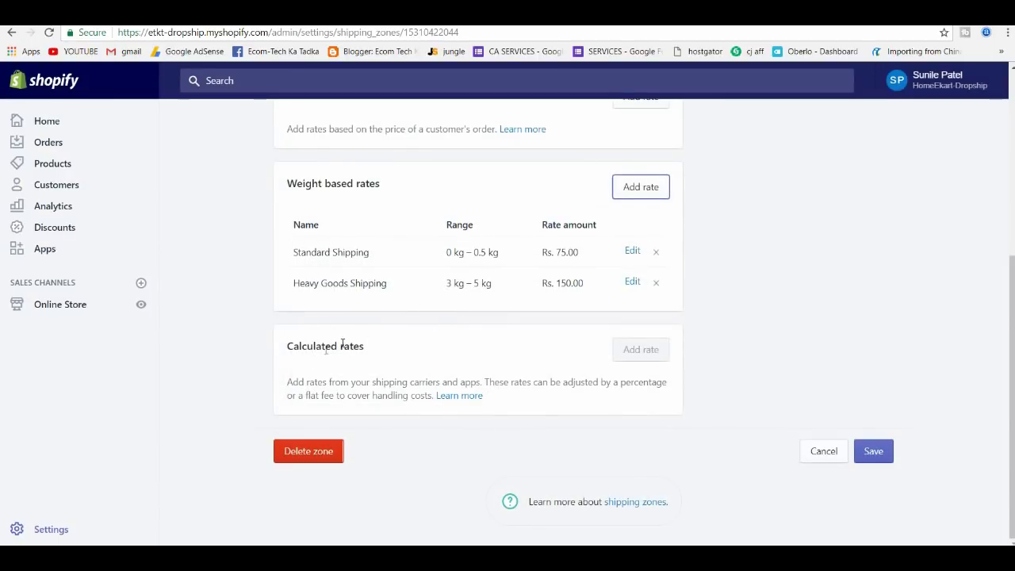
# Review the Domestic zone's name and countries along with its price based, weight based and calculated rates
pyautogui.scroll(4, 543, 357)
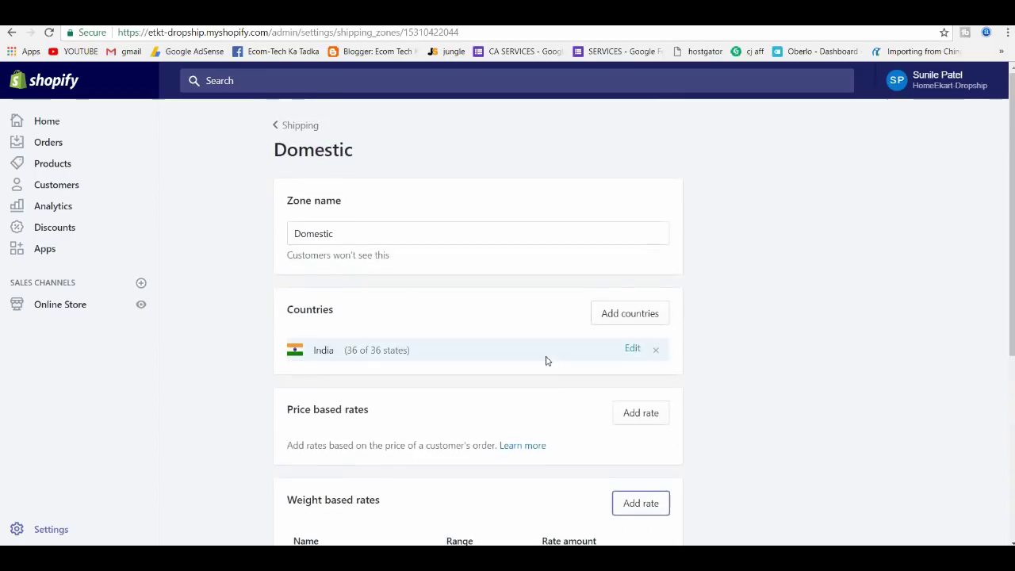
pyautogui.scroll(-2, 545, 360)
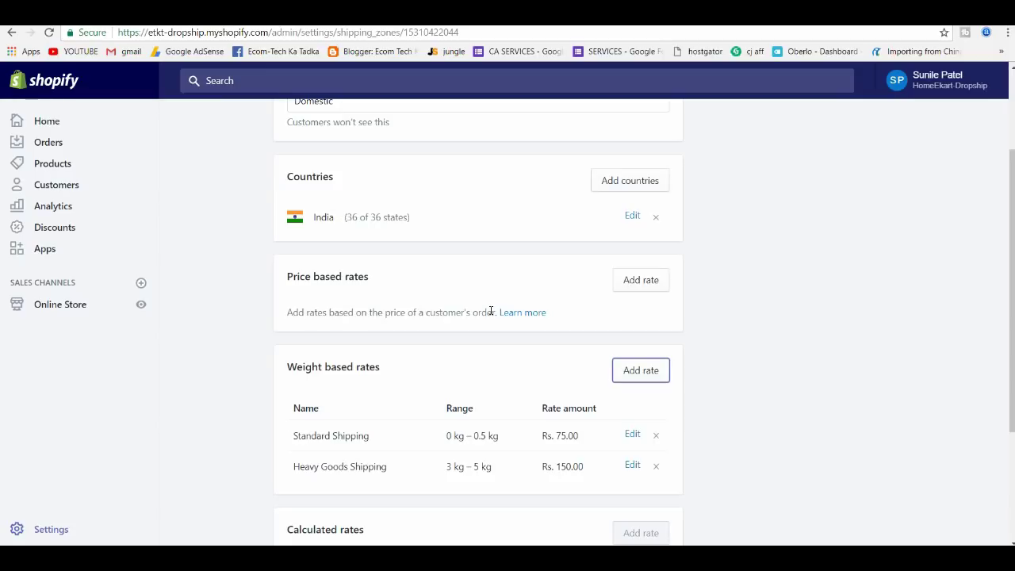
pyautogui.scroll(1, 428, 333)
pyautogui.scroll(-4, 445, 344)
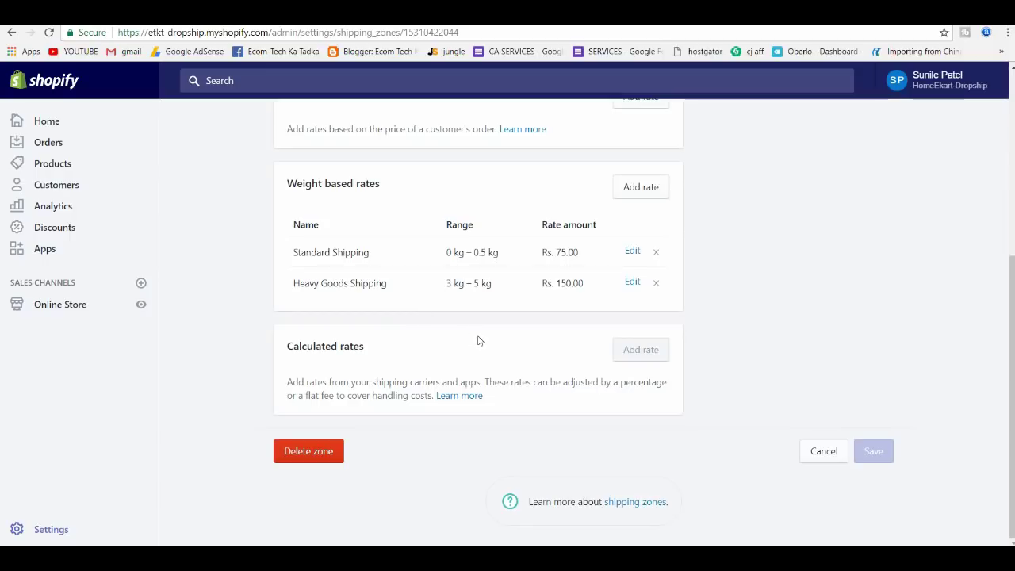
pyautogui.scroll(4, 494, 339)
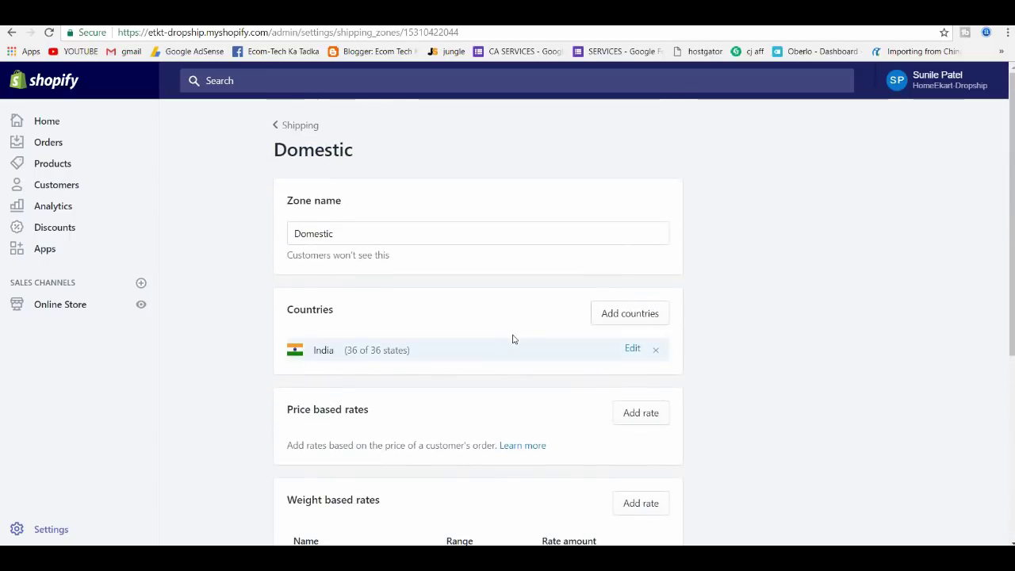
pyautogui.scroll(-4, 512, 339)
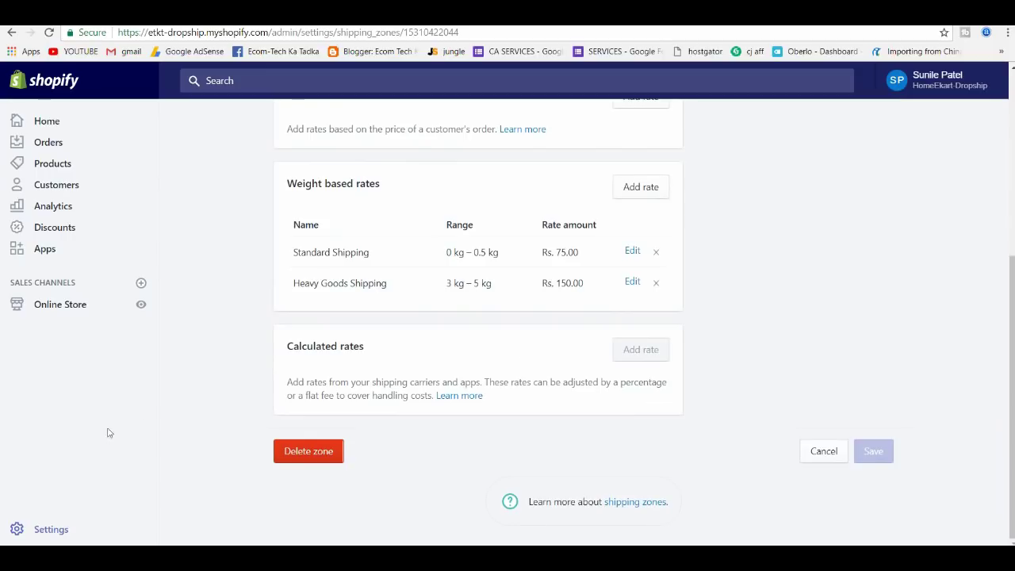
# View the installed sales channels in the Sales channels settings and return to the settings overview
pyautogui.click(50, 531)
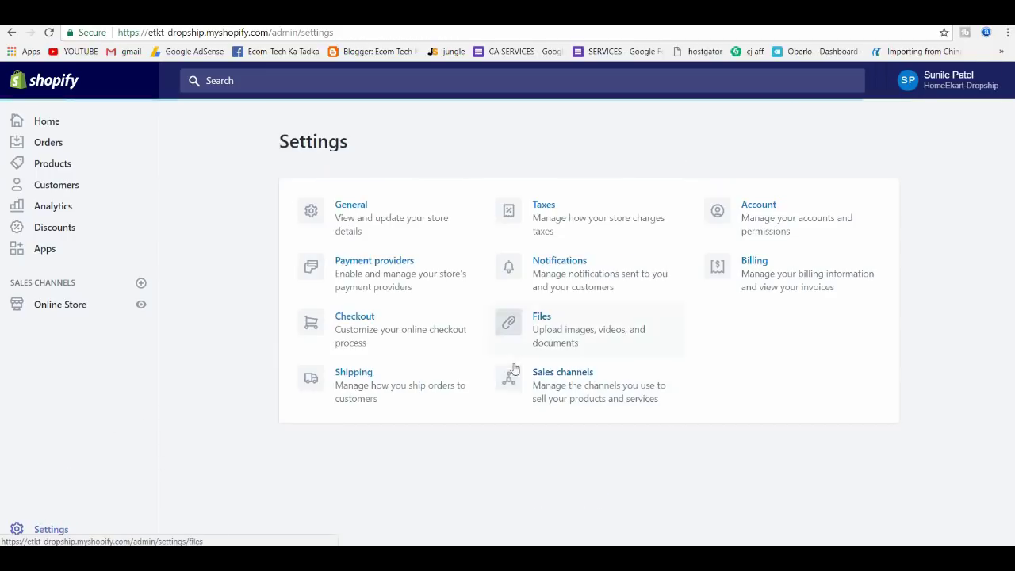
pyautogui.click(577, 375)
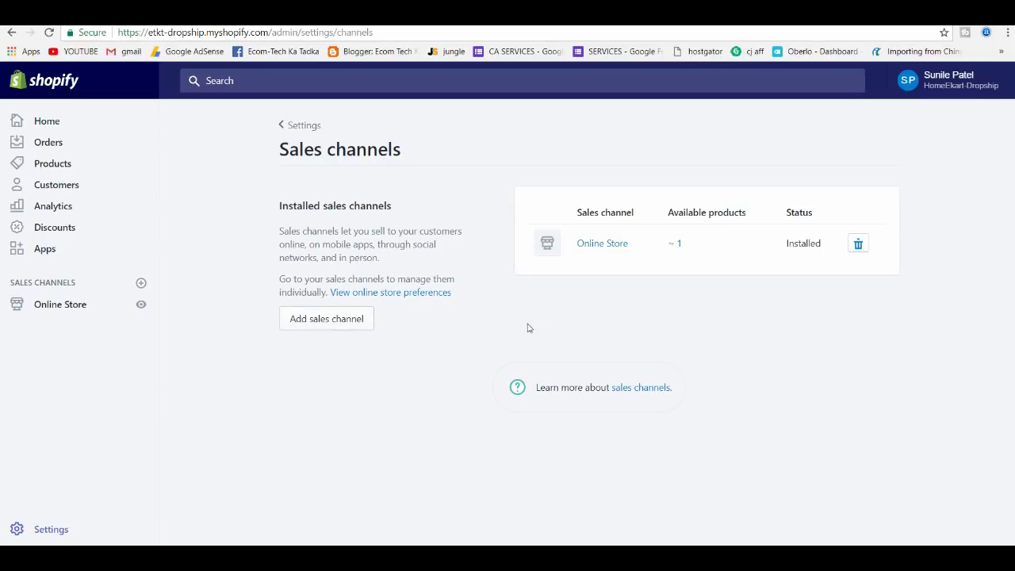
pyautogui.click(56, 529)
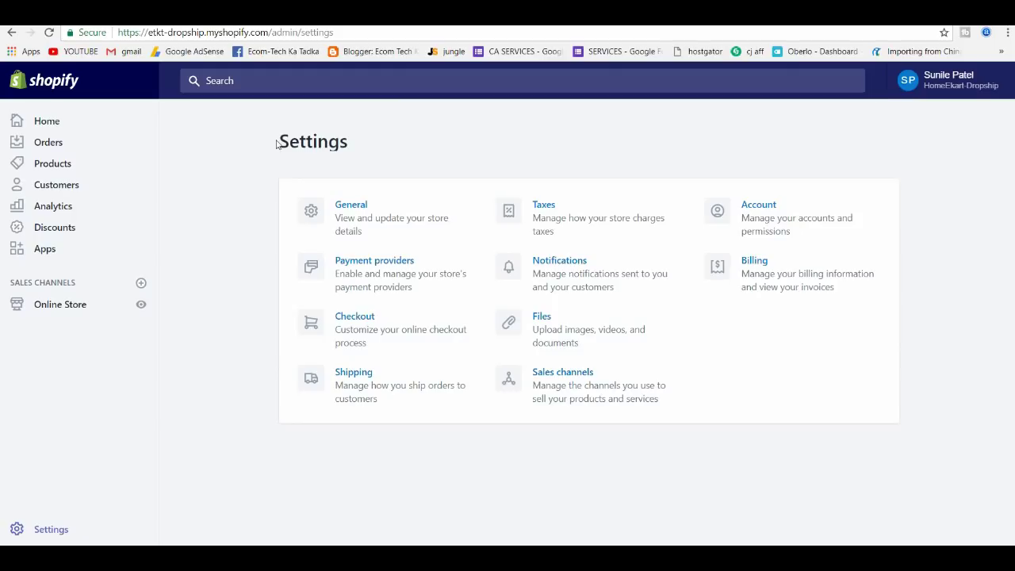
pyautogui.moveTo(278, 142); pyautogui.dragTo(366, 144)
pyautogui.click(535, 160)
pyautogui.moveTo(277, 142); pyautogui.dragTo(439, 167)
pyautogui.click(467, 164)
pyautogui.moveTo(284, 133); pyautogui.dragTo(344, 136)
pyautogui.click(435, 149)
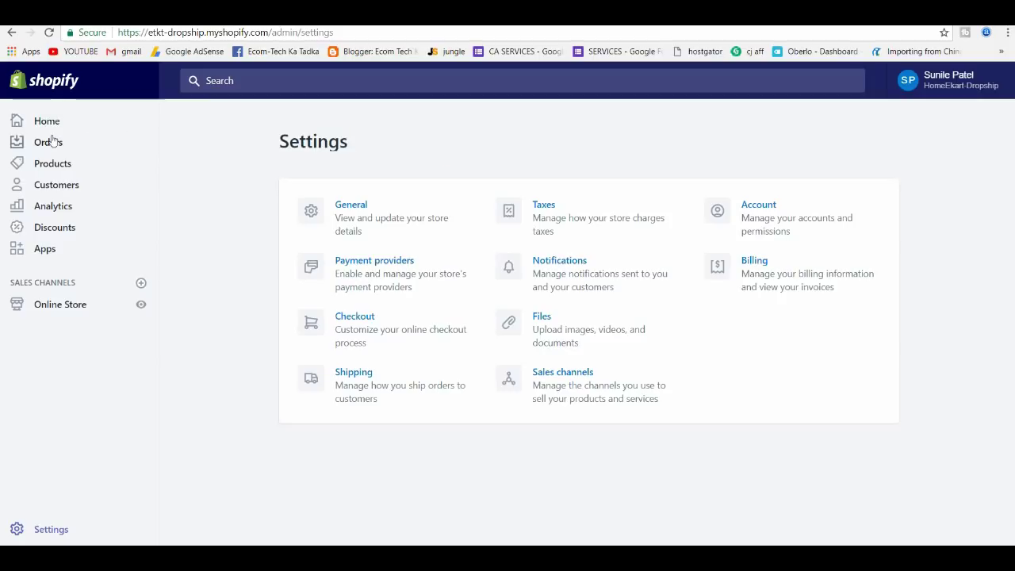